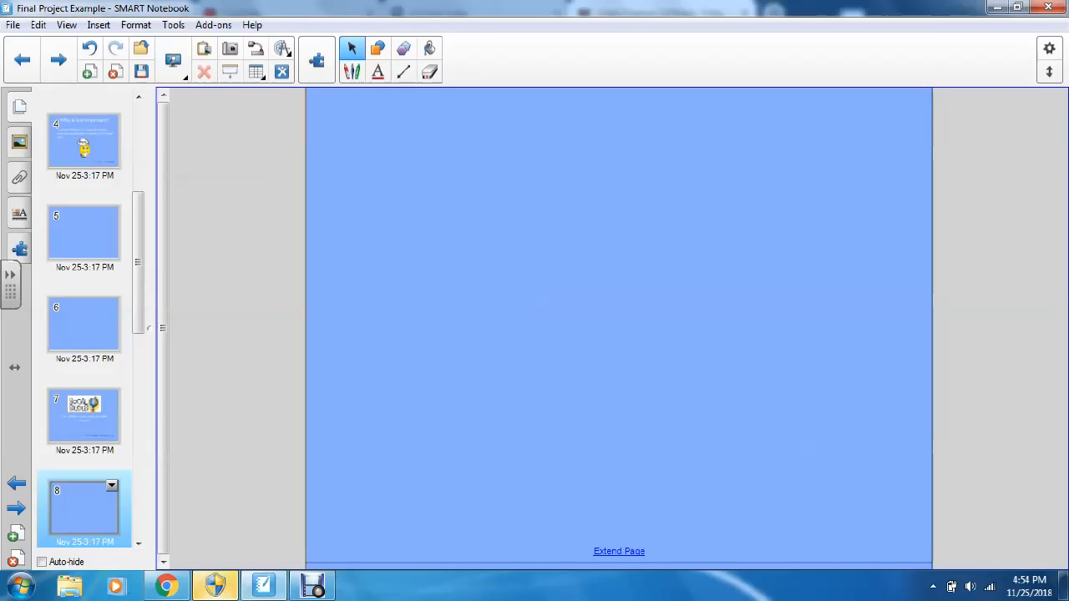
Step: Add the Brown - Vortex activity from the Gallery's Lesson Activity Toolkit 2.0 to the blank page 8
{"action": "left_click", "coordinate": [19, 142]}
{"action": "left_click", "coordinate": [47, 139]}
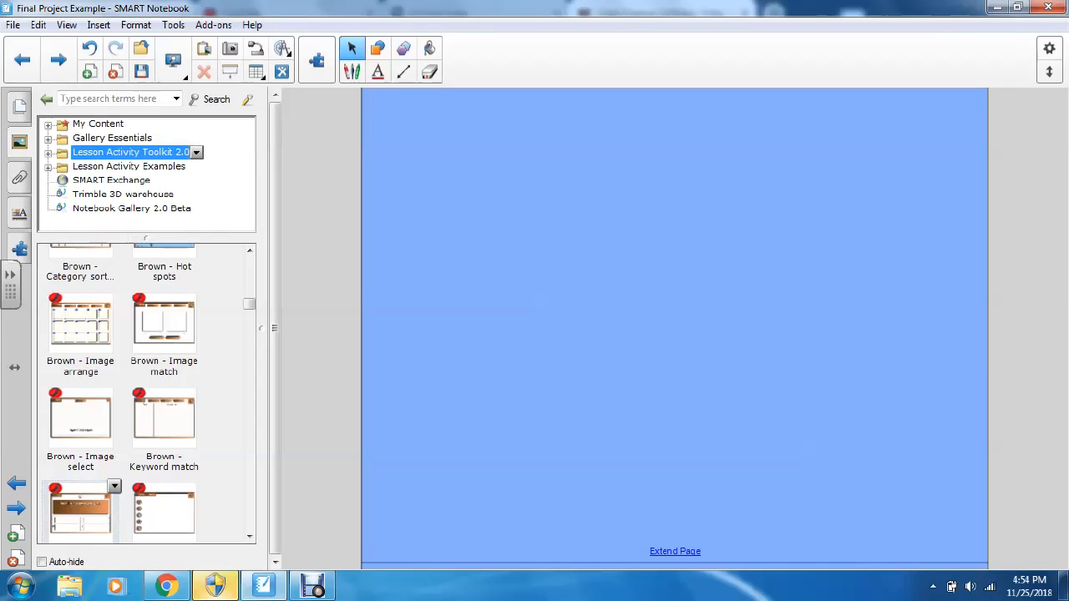
{"action": "left_click", "coordinate": [48, 153]}
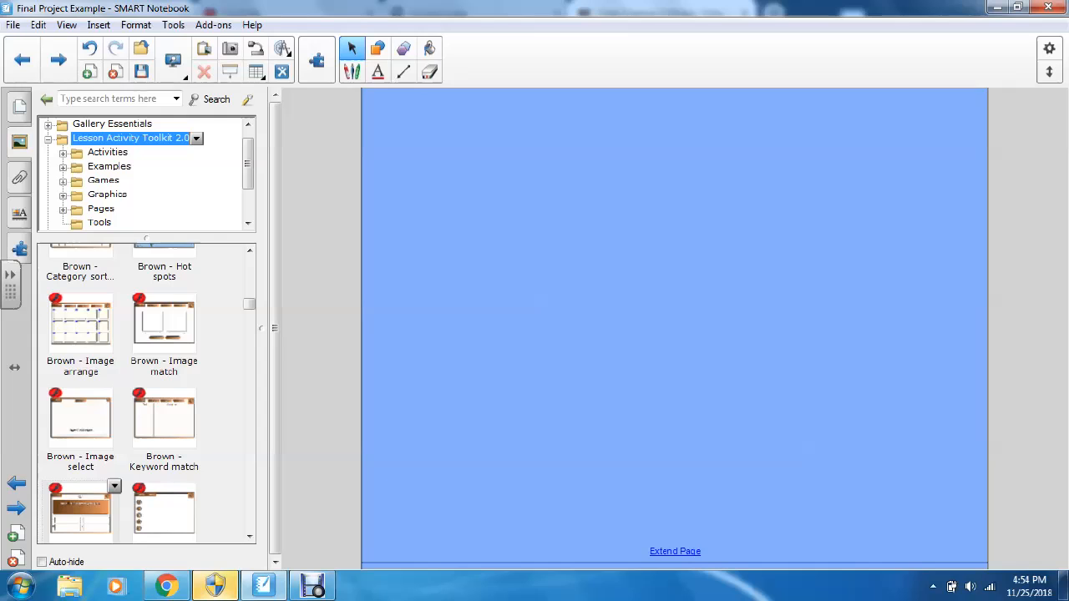
{"action": "scroll", "coordinate": [146, 393], "scroll_direction": "down", "scroll_amount": 3}
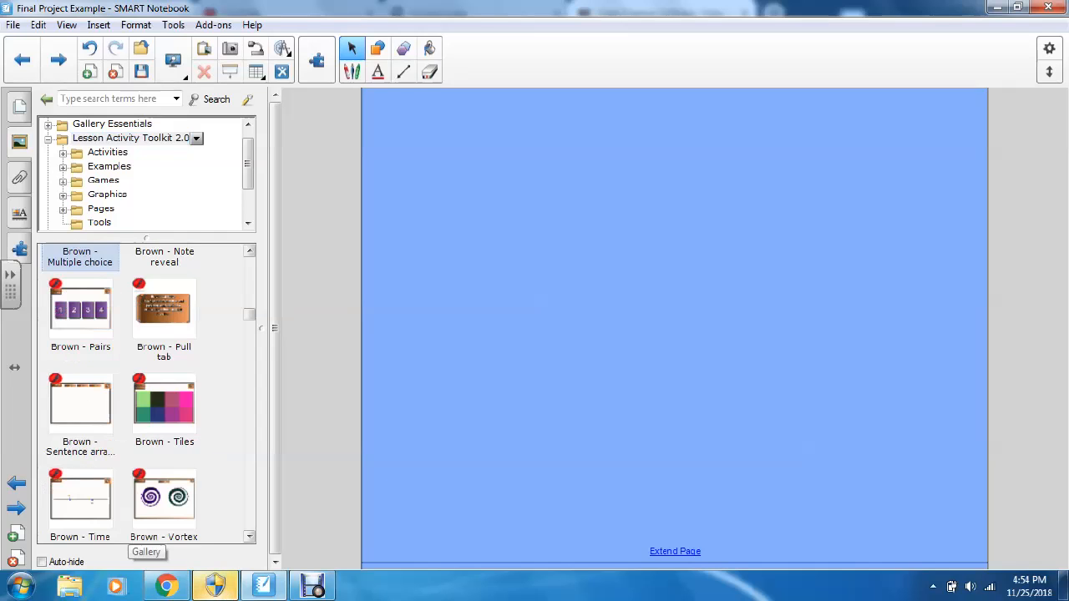
{"action": "scroll", "coordinate": [146, 392], "scroll_direction": "down", "scroll_amount": 3}
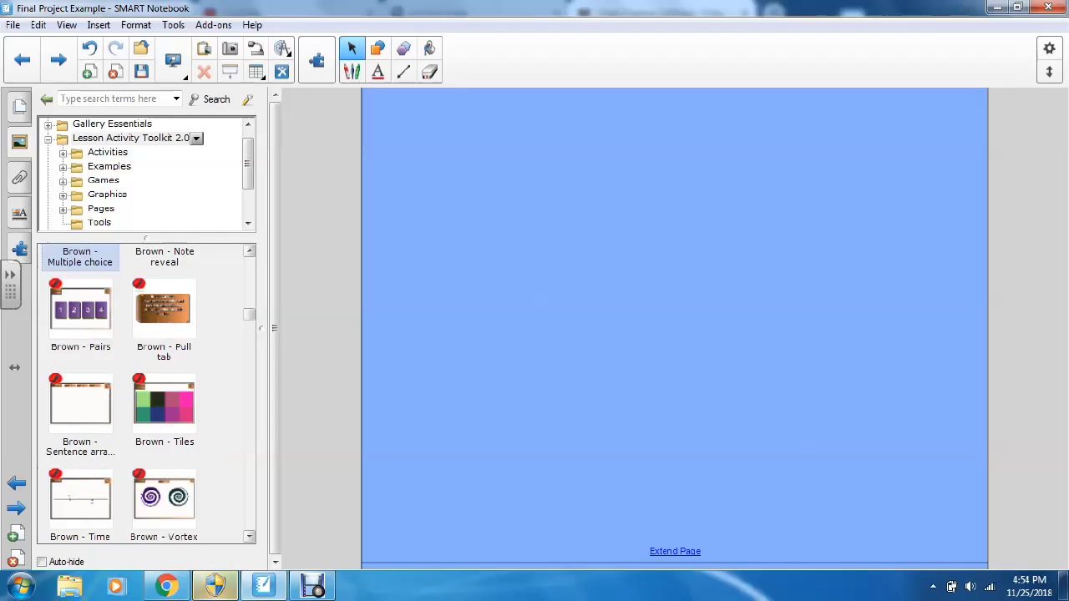
{"action": "scroll", "coordinate": [146, 392], "scroll_direction": "down", "scroll_amount": 3}
{"action": "scroll", "coordinate": [146, 392], "scroll_direction": "up", "scroll_amount": 3}
{"action": "scroll", "coordinate": [146, 392], "scroll_direction": "down", "scroll_amount": 3}
{"action": "double_click", "coordinate": [163, 498]}
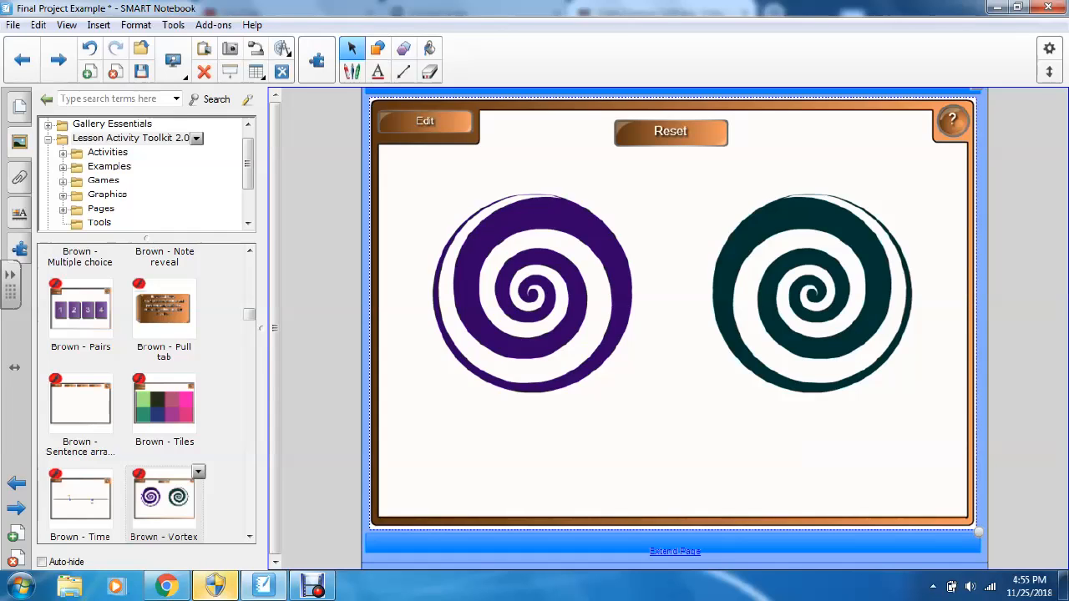
Step: Edit the vortex activity to enable Rotate vortices and set the Vortex 1 label to "Primary Sources"
{"action": "left_click", "coordinate": [425, 121]}
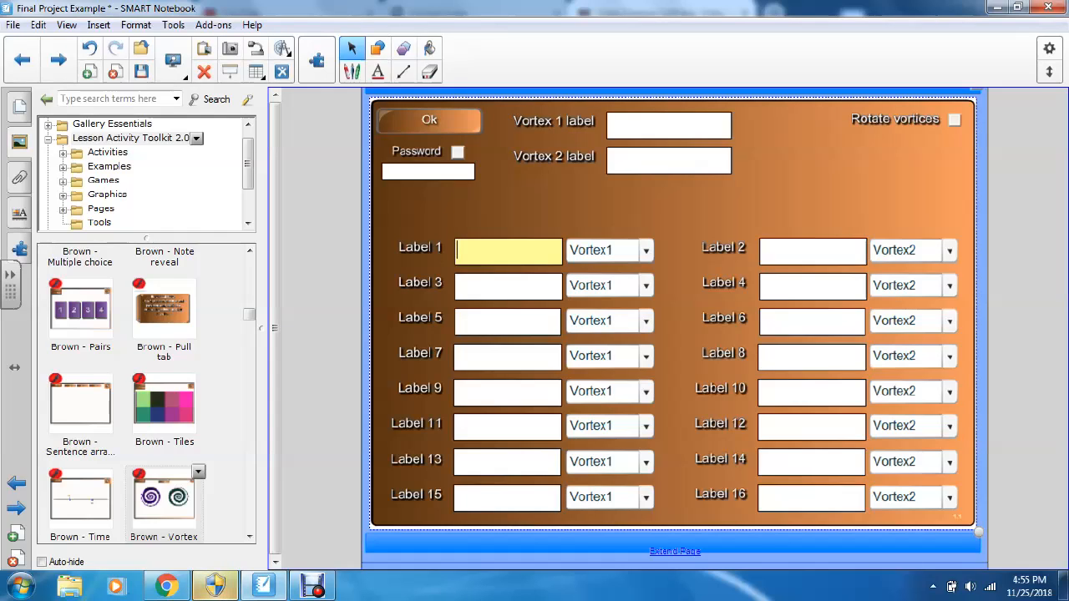
{"action": "left_click", "coordinate": [954, 119]}
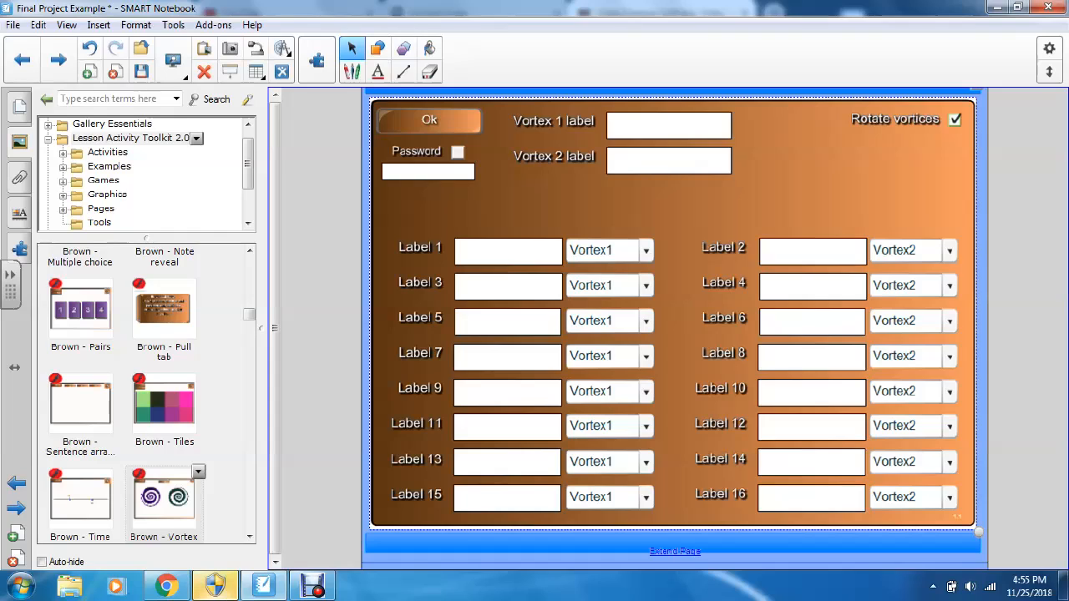
{"action": "left_click", "coordinate": [668, 125]}
{"action": "type", "text": "Prima"}
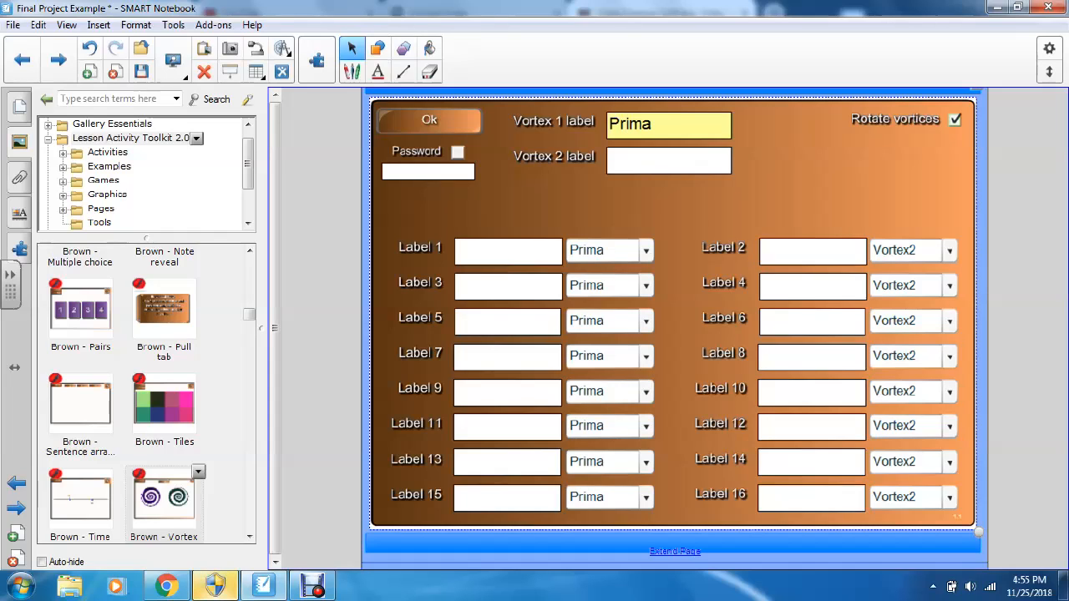
{"action": "type", "text": "ry Sources"}
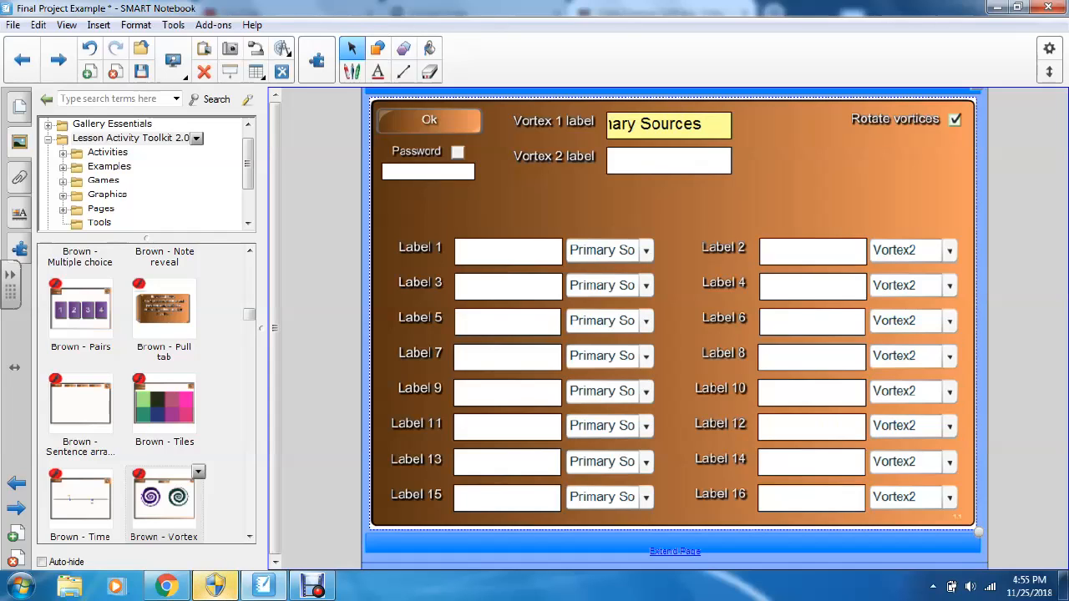
Step: Set the Vortex 2 label to "Secondary Sources"
{"action": "key", "text": "Tab"}
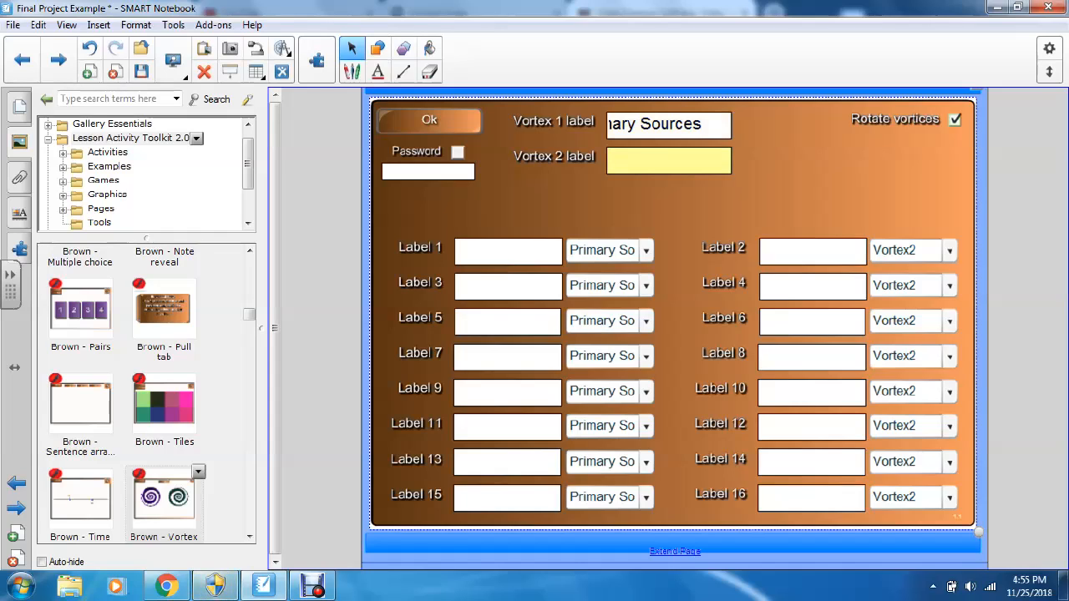
{"action": "type", "text": "Seconda"}
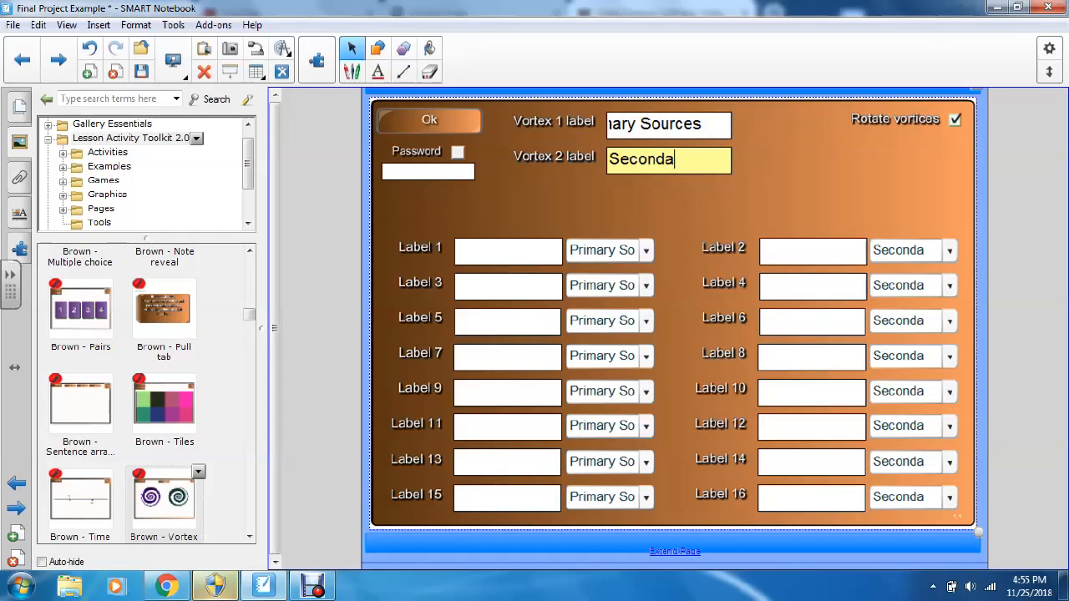
{"action": "type", "text": "ry Sourc"}
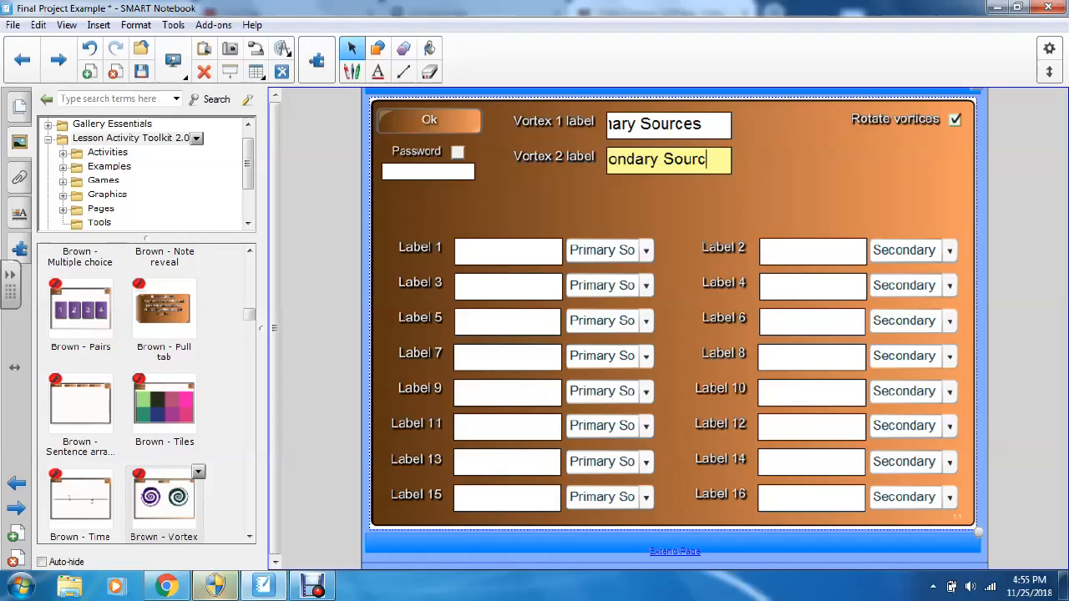
{"action": "type", "text": "es"}
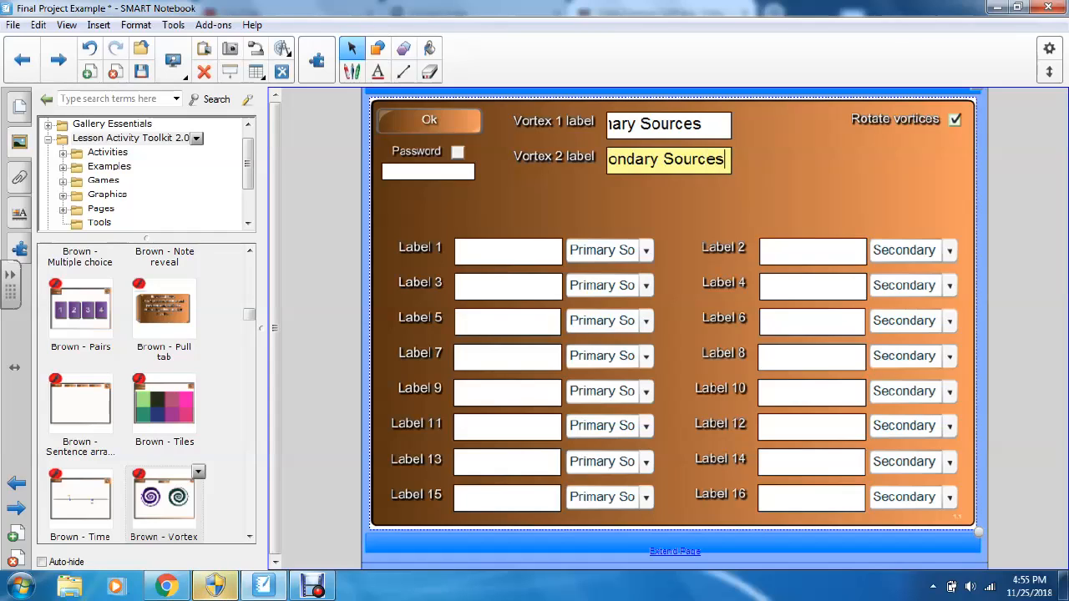
Step: Enter the Primary Sources items: "diary" as Label 1, "news report" as Label 3 and "autobiography" as Label 5
{"action": "key", "text": "Tab"}
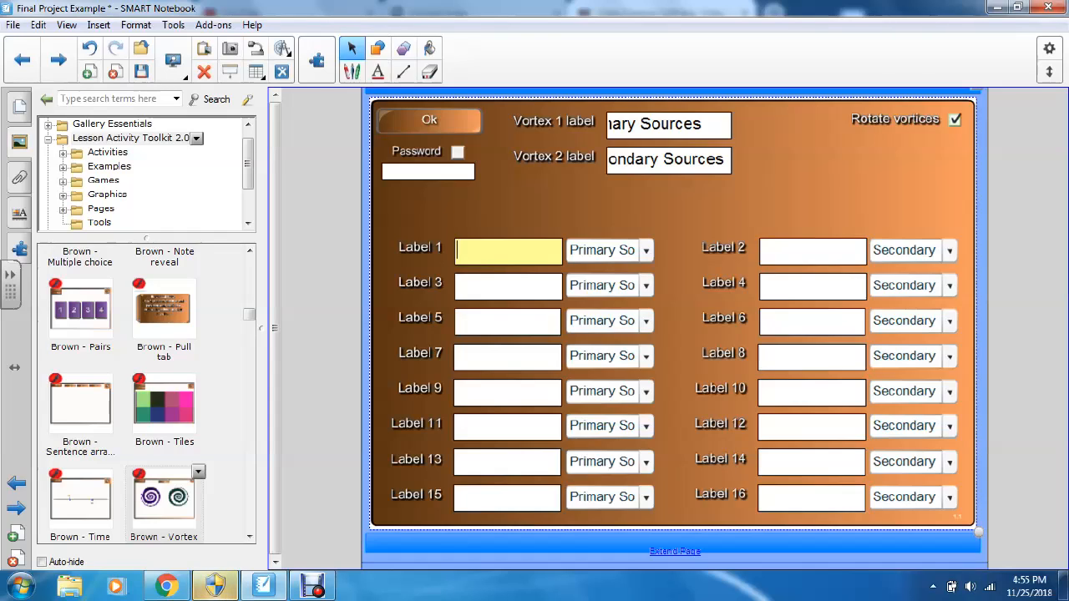
{"action": "type", "text": "diary"}
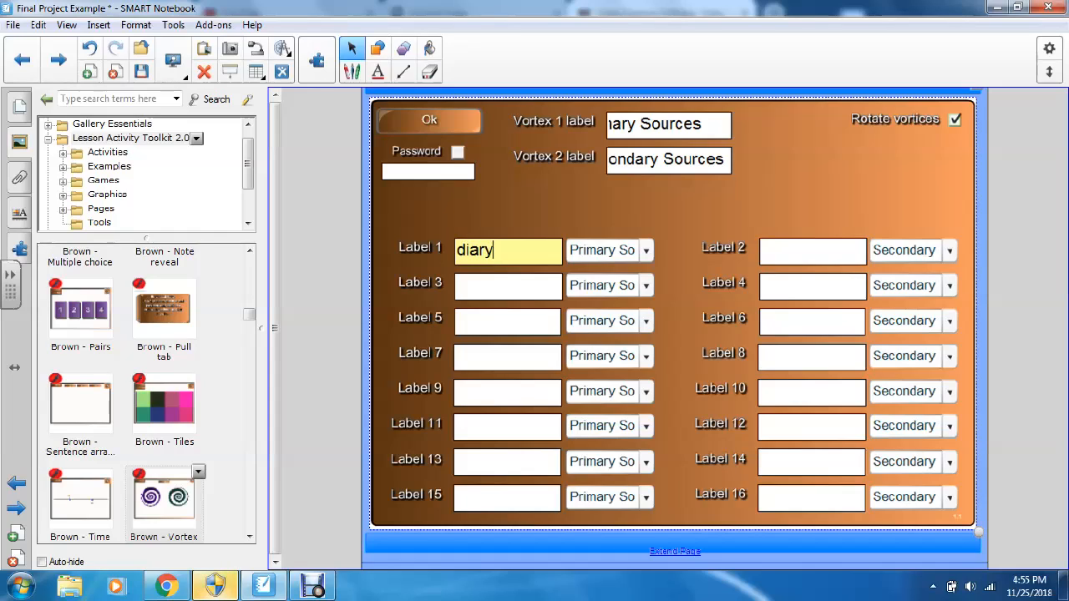
{"action": "left_click", "coordinate": [508, 287]}
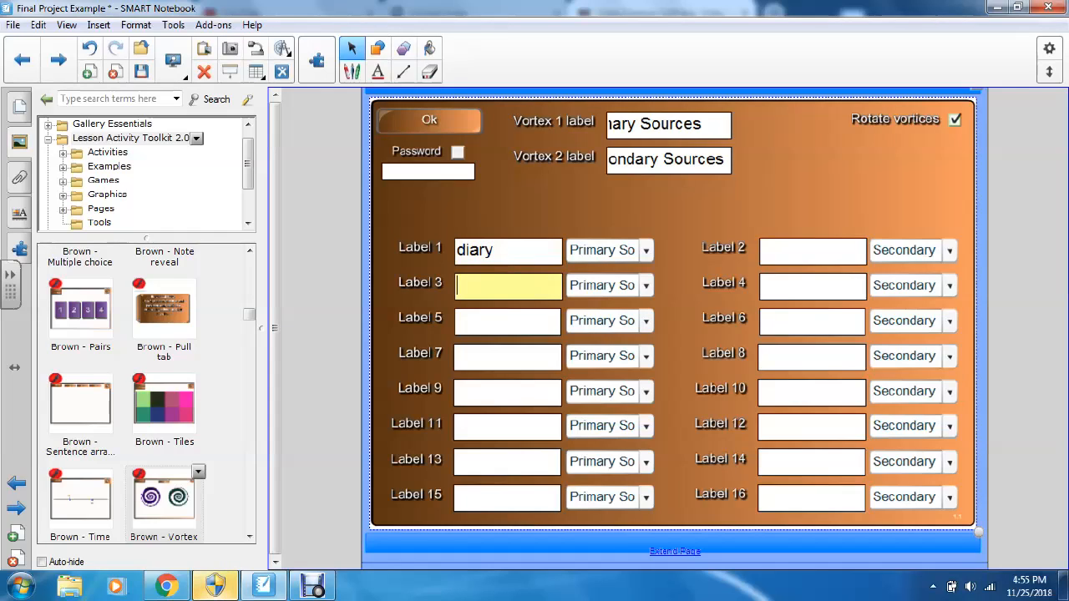
{"action": "type", "text": "news report"}
{"action": "left_click", "coordinate": [508, 322]}
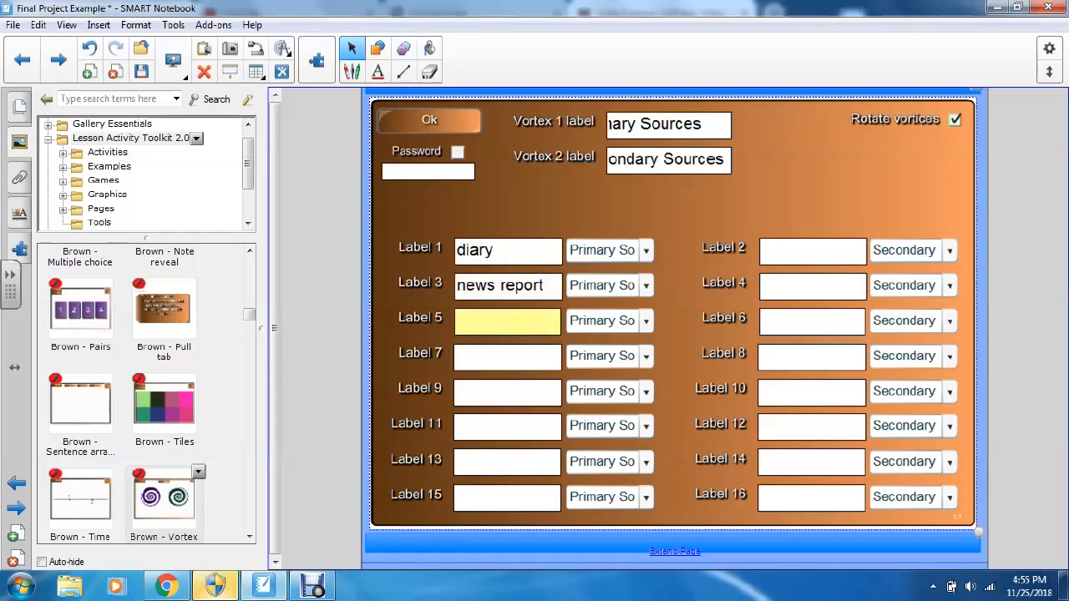
{"action": "type", "text": "autobi"}
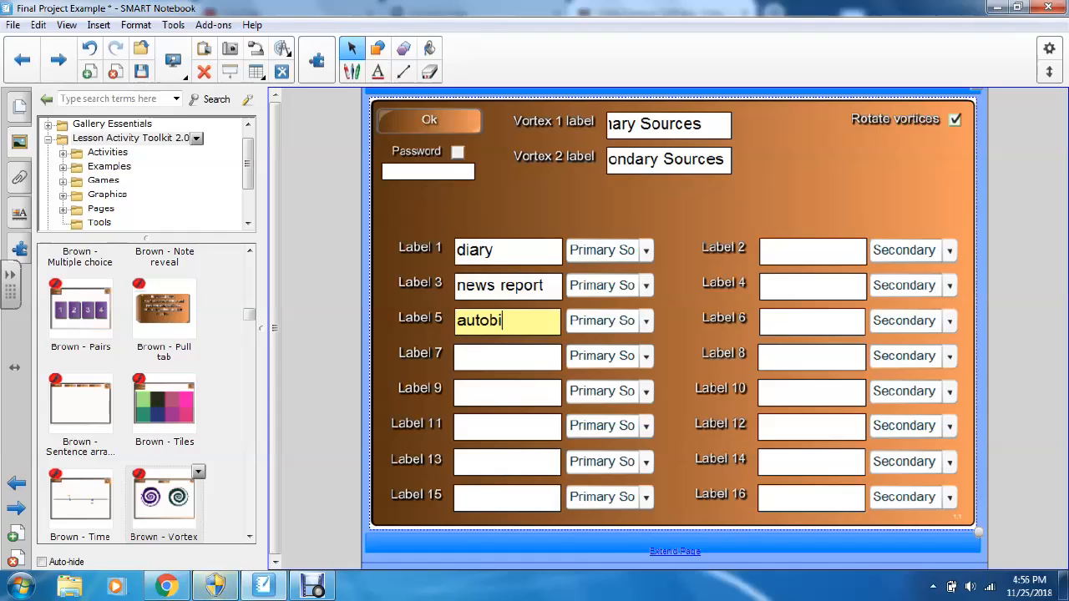
{"action": "type", "text": "ography"}
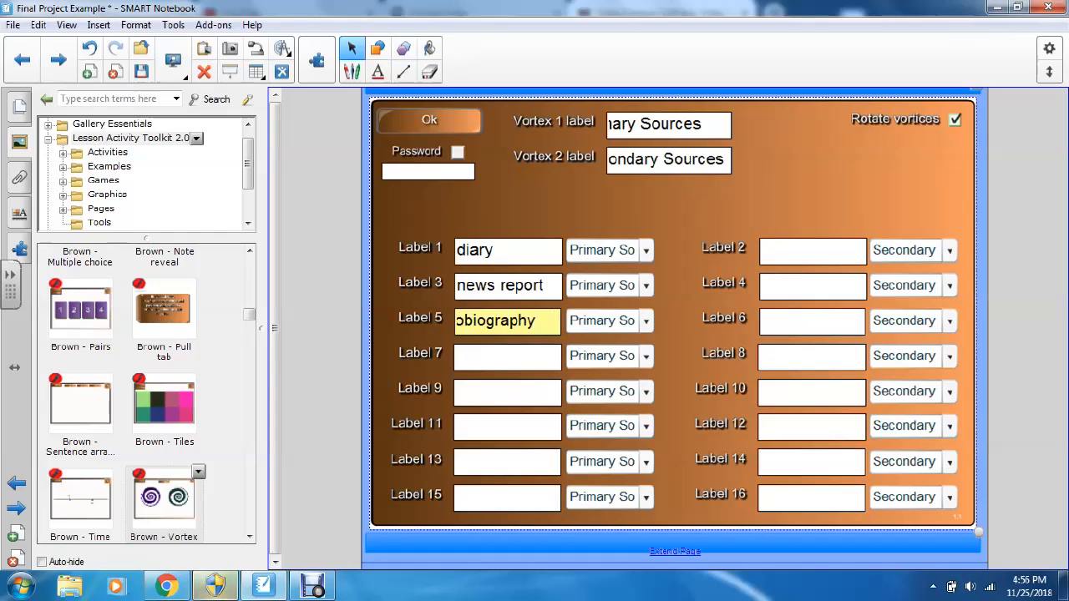
Step: Enter "play", "short story" and "textbook" as Labels 2, 4 and 6 for Secondary Sources, and apply the activity settings
{"action": "left_click", "coordinate": [812, 251]}
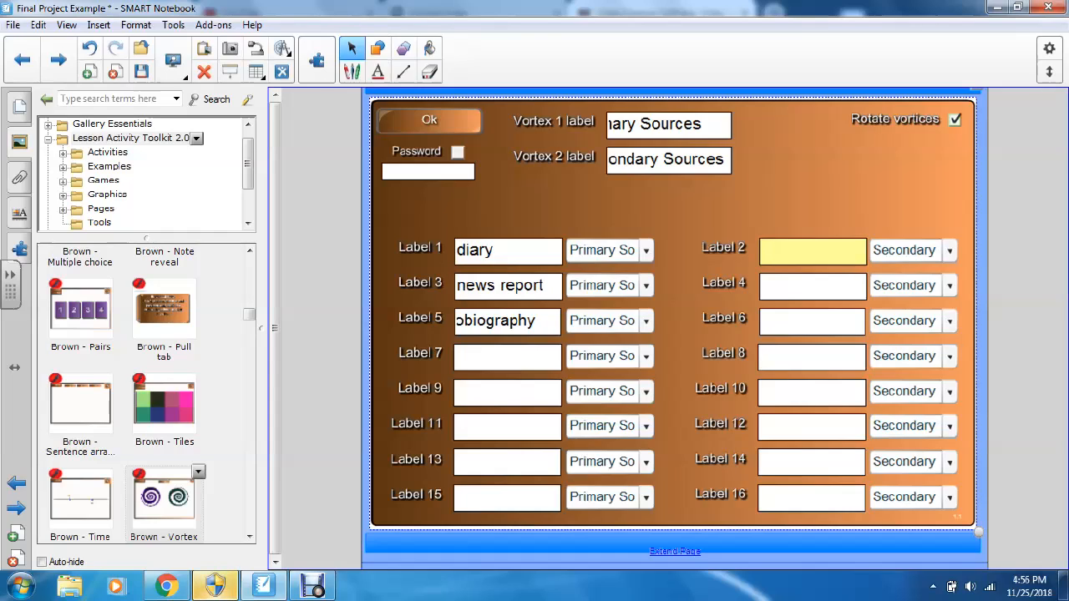
{"action": "type", "text": "play"}
{"action": "left_click", "coordinate": [812, 287]}
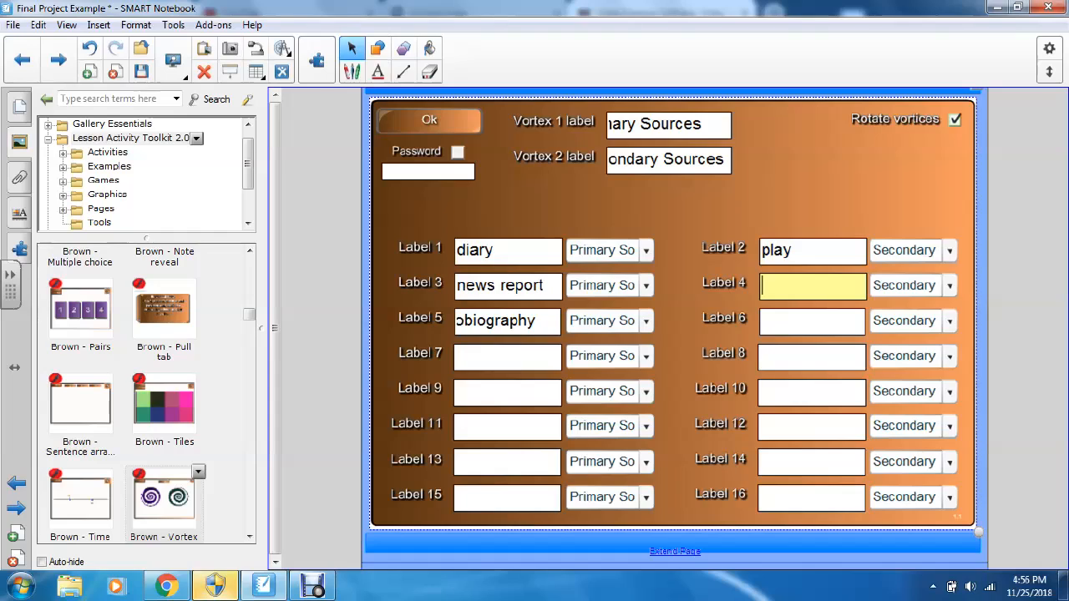
{"action": "type", "text": "short story"}
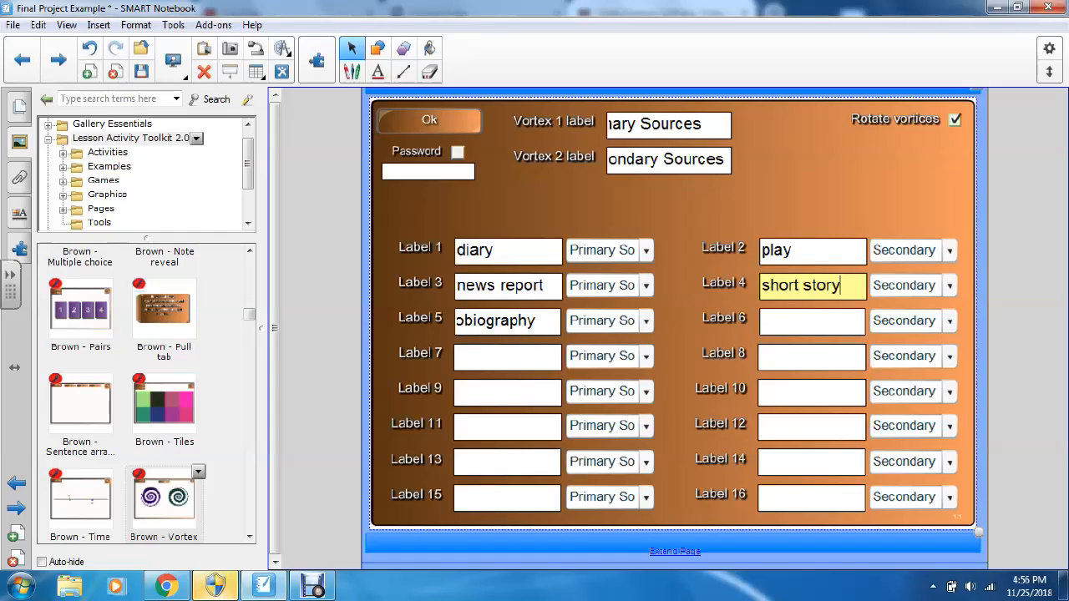
{"action": "left_click", "coordinate": [811, 321]}
{"action": "type", "text": "te"}
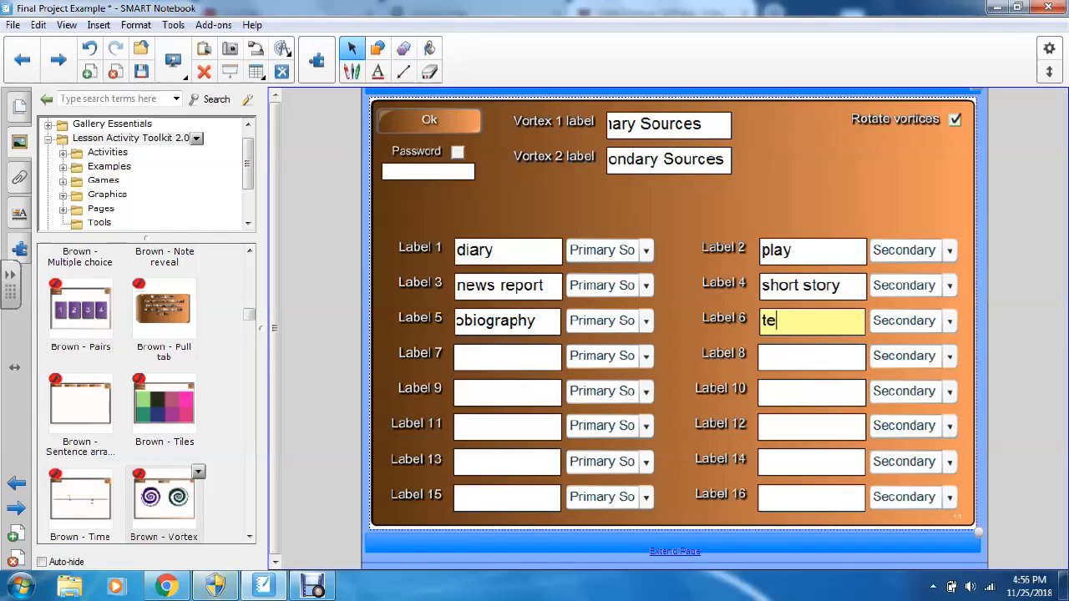
{"action": "type", "text": "xtbook"}
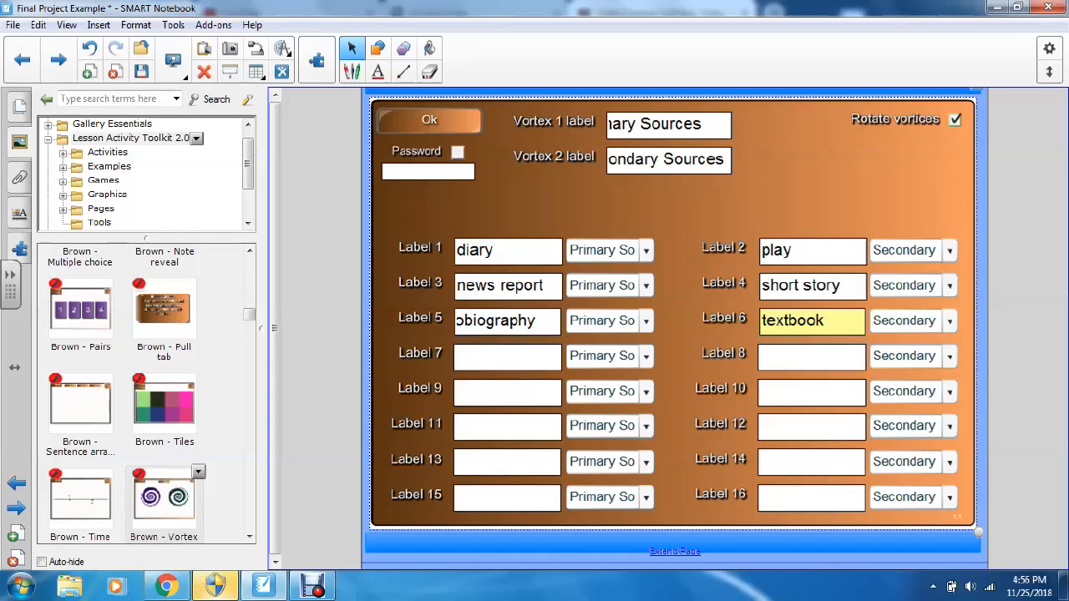
{"action": "left_click", "coordinate": [429, 121]}
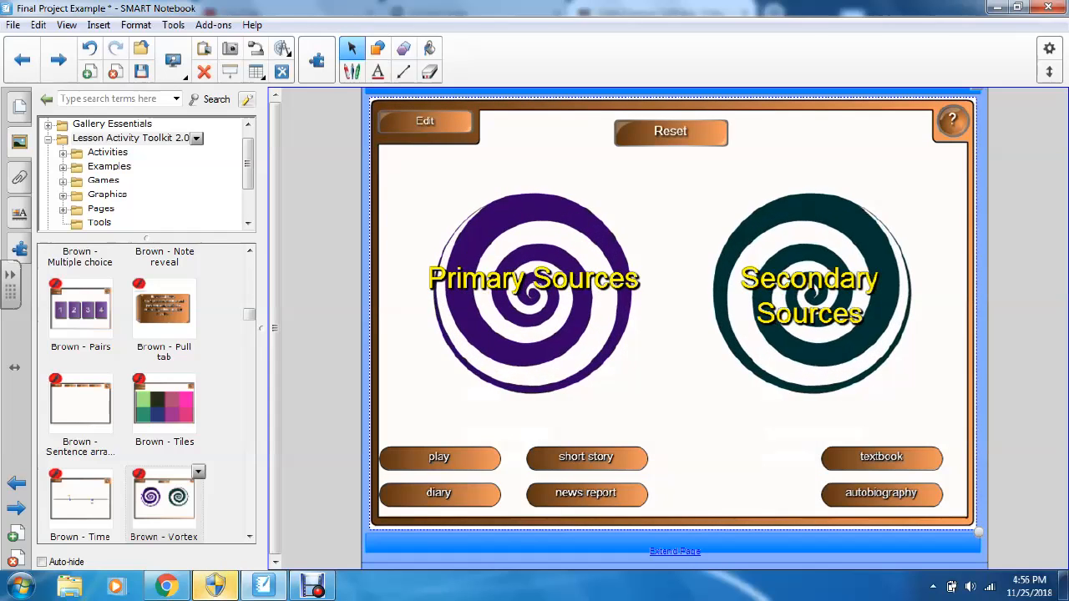
Step: Show the page full screen and sort "play" into the Secondary Sources vortex and "diary" into Primary Sources
{"action": "left_click", "coordinate": [180, 72]}
{"action": "left_click", "coordinate": [94, 113]}
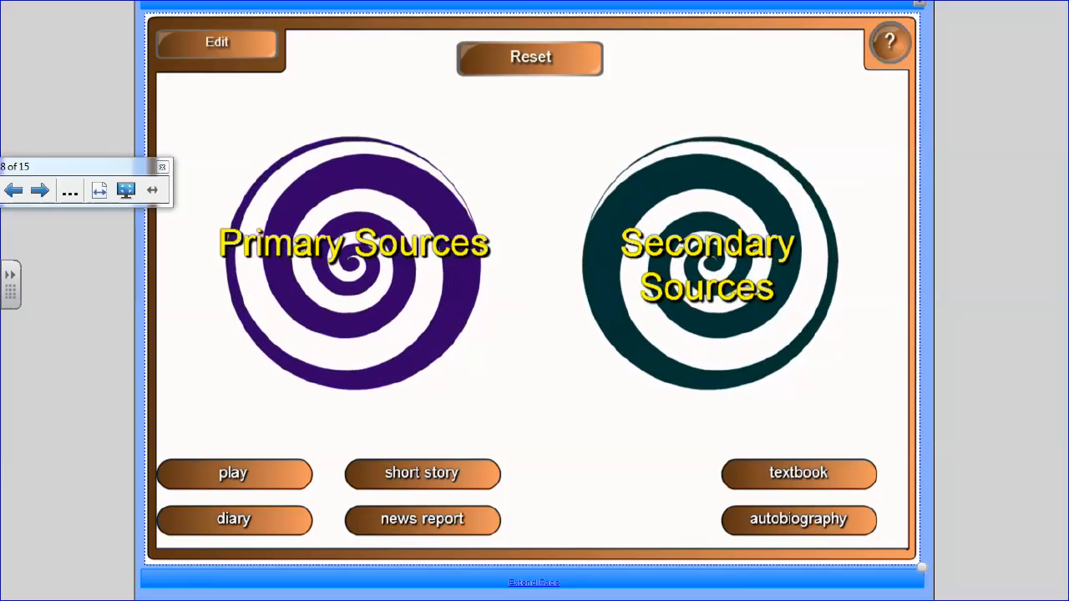
{"action": "left_click_drag", "start_coordinate": [234, 472], "coordinate": [735, 324]}
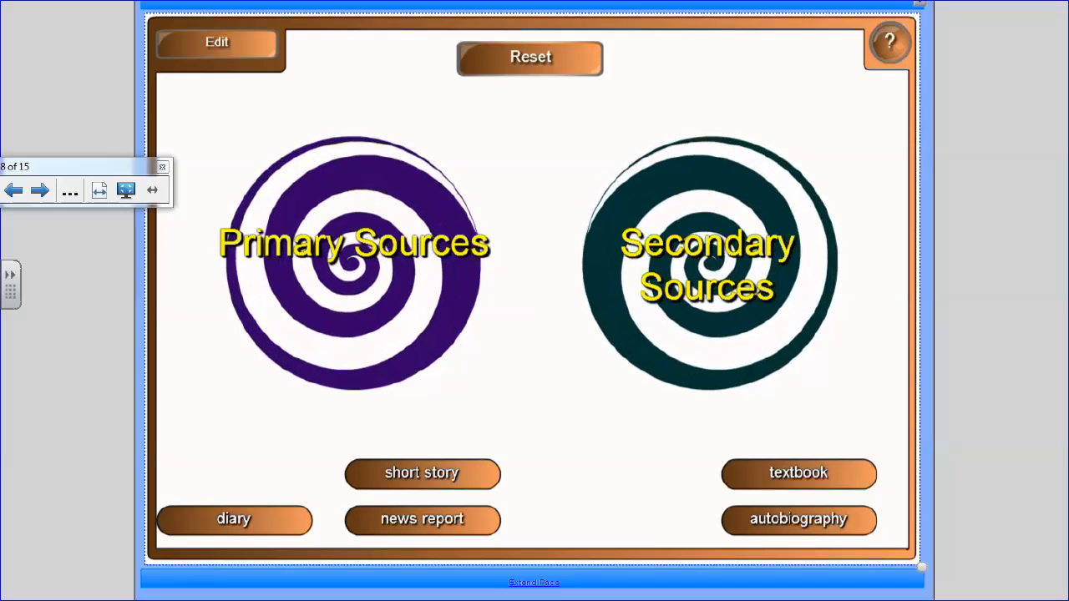
{"action": "left_click_drag", "start_coordinate": [234, 520], "coordinate": [324, 351]}
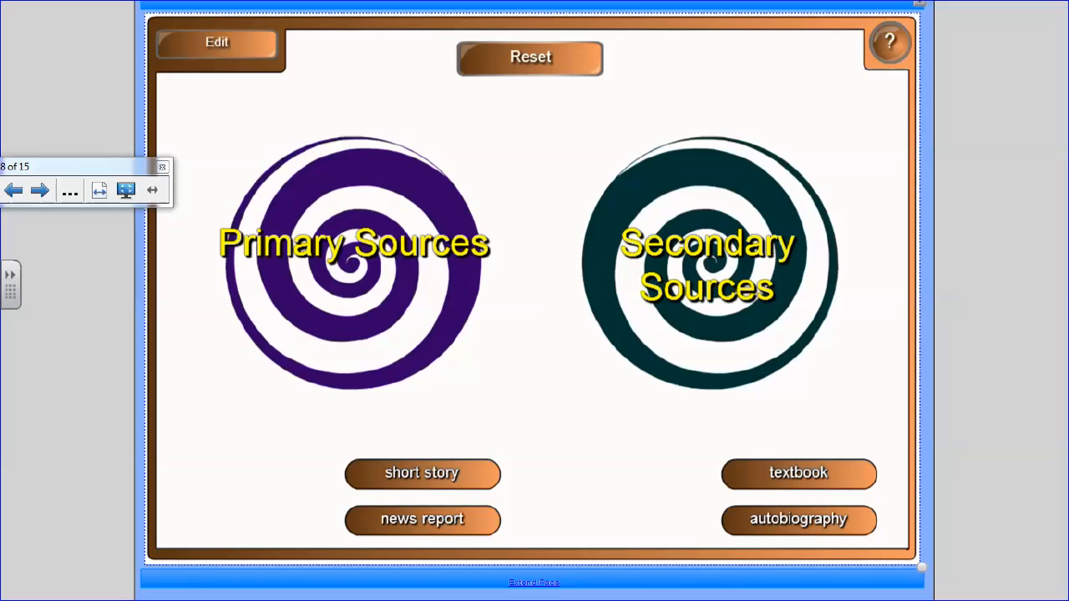
Step: Try "textbook" in the Primary Sources vortex, sort it into Secondary Sources, and leave the full-screen view
{"action": "left_click_drag", "start_coordinate": [798, 473], "coordinate": [703, 373]}
{"action": "left_click_drag", "start_coordinate": [706, 269], "coordinate": [385, 269]}
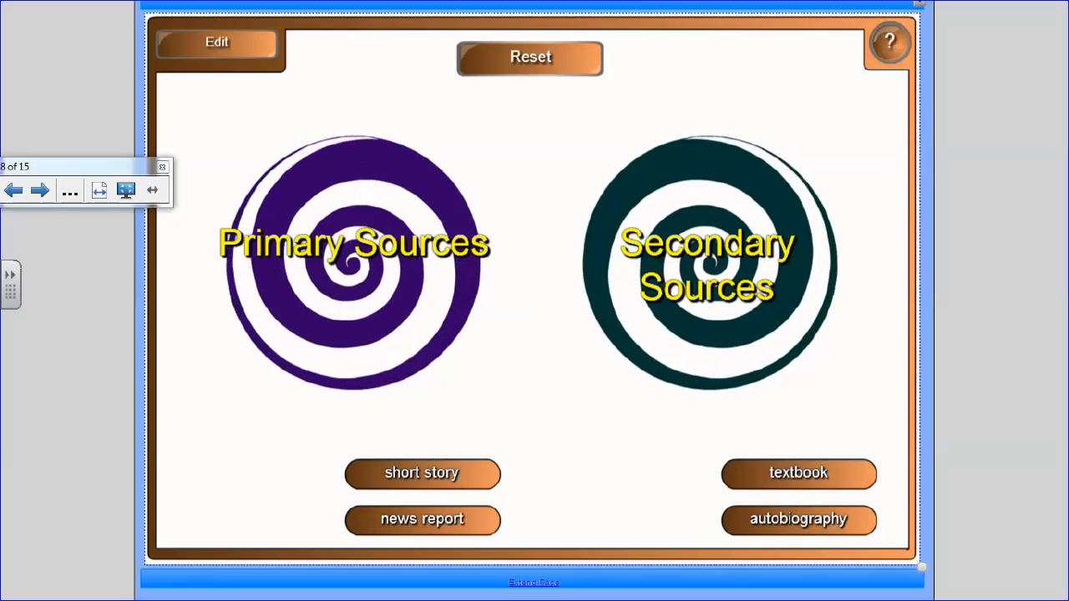
{"action": "left_click_drag", "start_coordinate": [798, 473], "coordinate": [730, 315]}
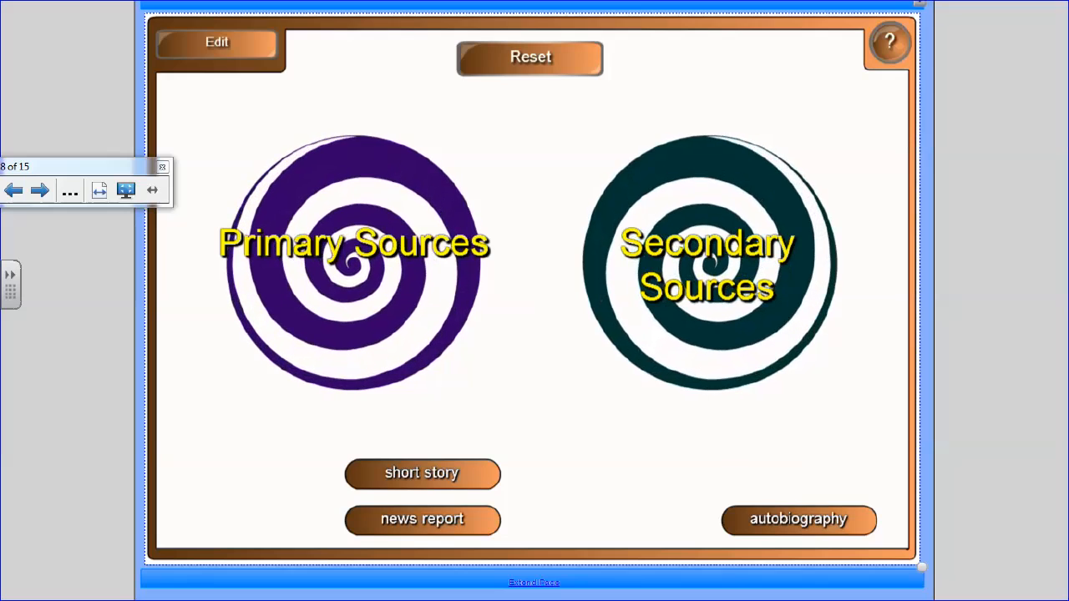
{"action": "key", "text": "Escape"}
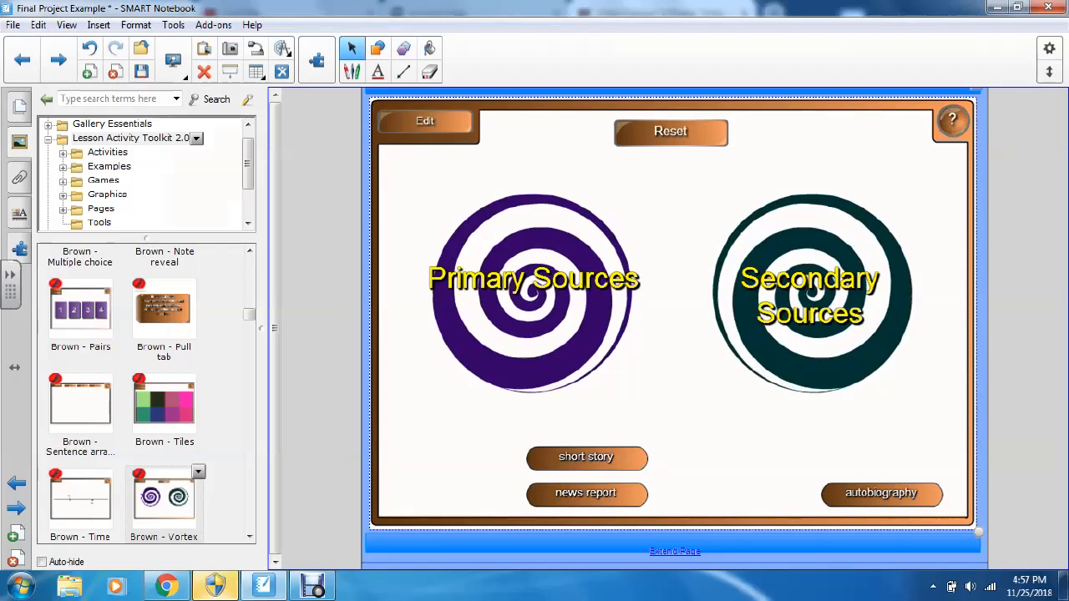
Step: Return to the page thumbnails and open page 9, the READ page about reviewing vocabulary terms
{"action": "left_click", "coordinate": [19, 107]}
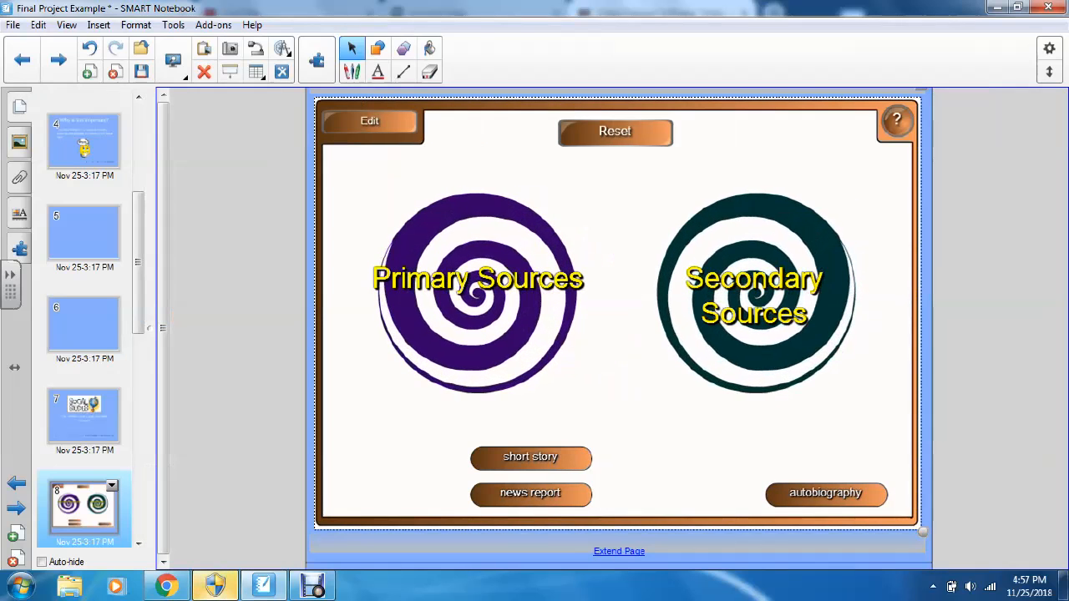
{"action": "left_click_drag", "start_coordinate": [139, 377], "coordinate": [138, 464]}
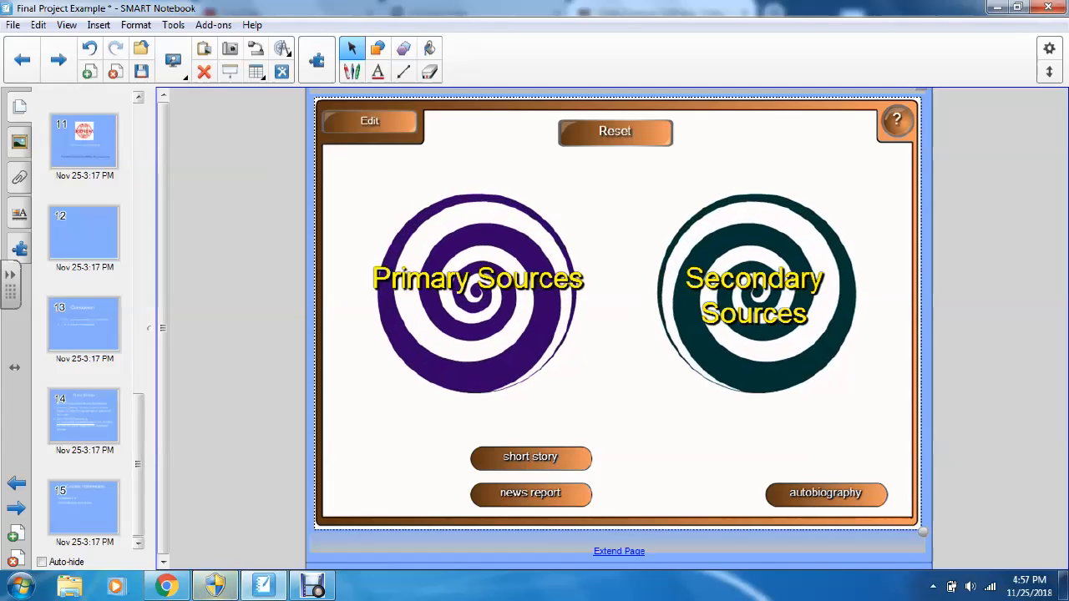
{"action": "left_click", "coordinate": [139, 98]}
{"action": "left_click", "coordinate": [139, 98]}
{"action": "left_click", "coordinate": [139, 98]}
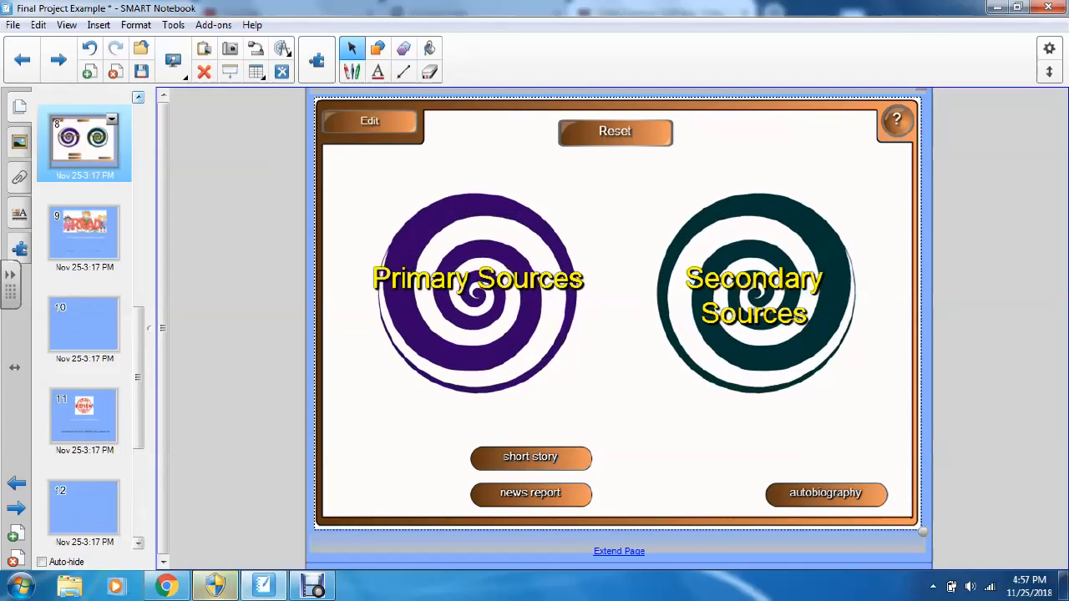
{"action": "left_click", "coordinate": [138, 97]}
{"action": "left_click", "coordinate": [85, 324]}
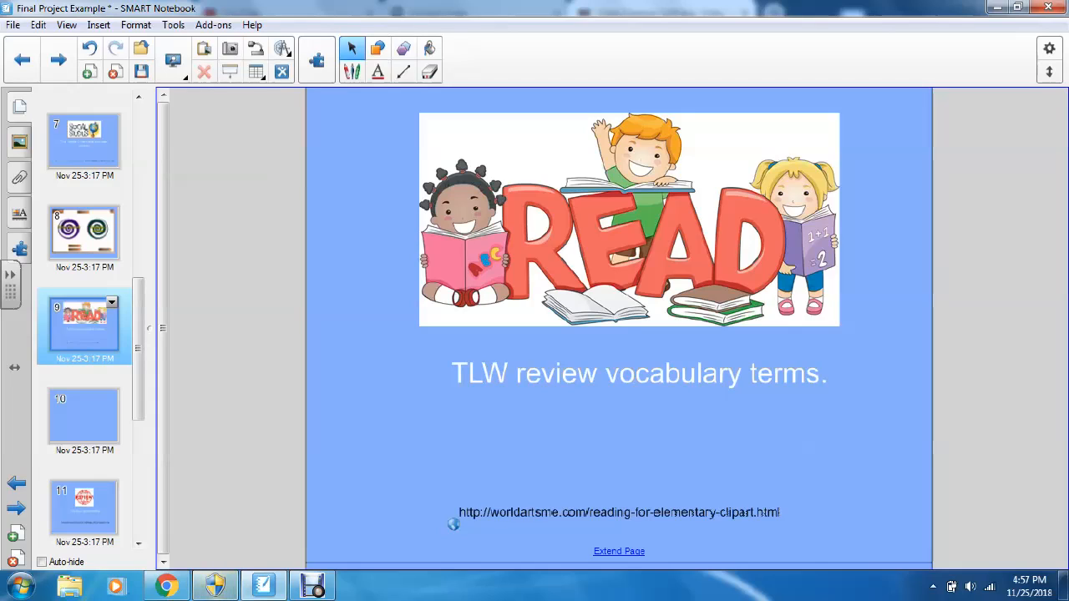
Step: Go to blank page 10 and place the Green - Keyword match activity from the Gallery's Lesson Activity Toolkit on it
{"action": "key", "text": "Page_Down"}
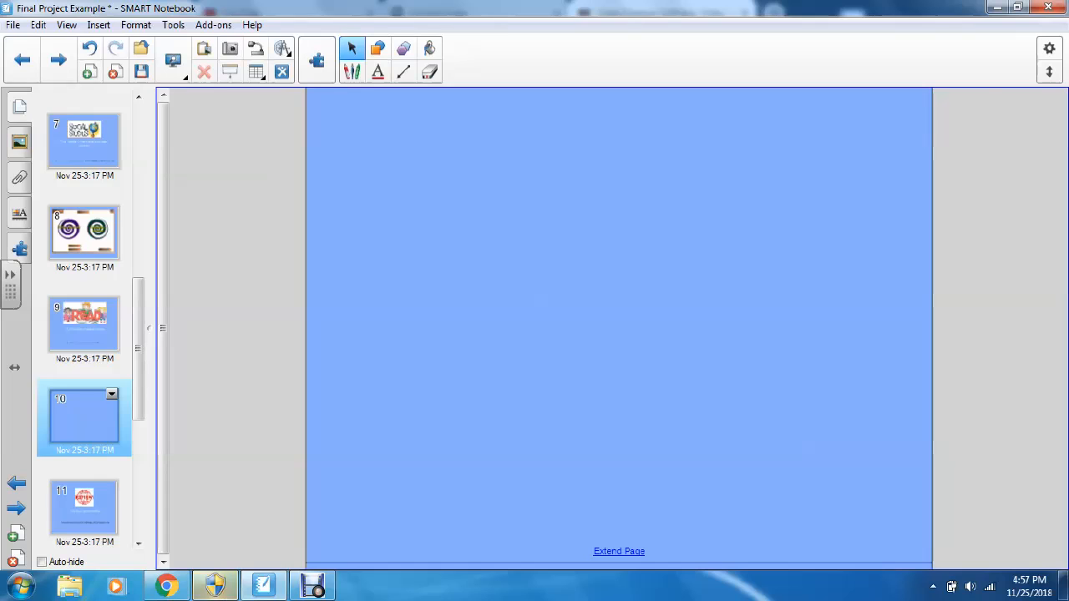
{"action": "left_click", "coordinate": [20, 142]}
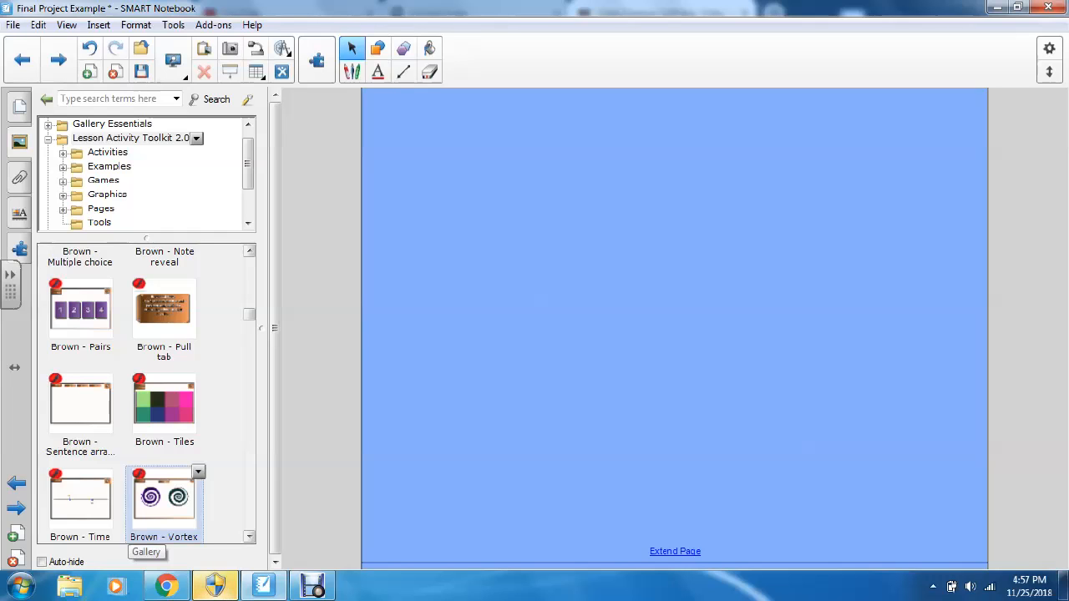
{"action": "scroll", "coordinate": [147, 401], "scroll_direction": "down", "scroll_amount": 3}
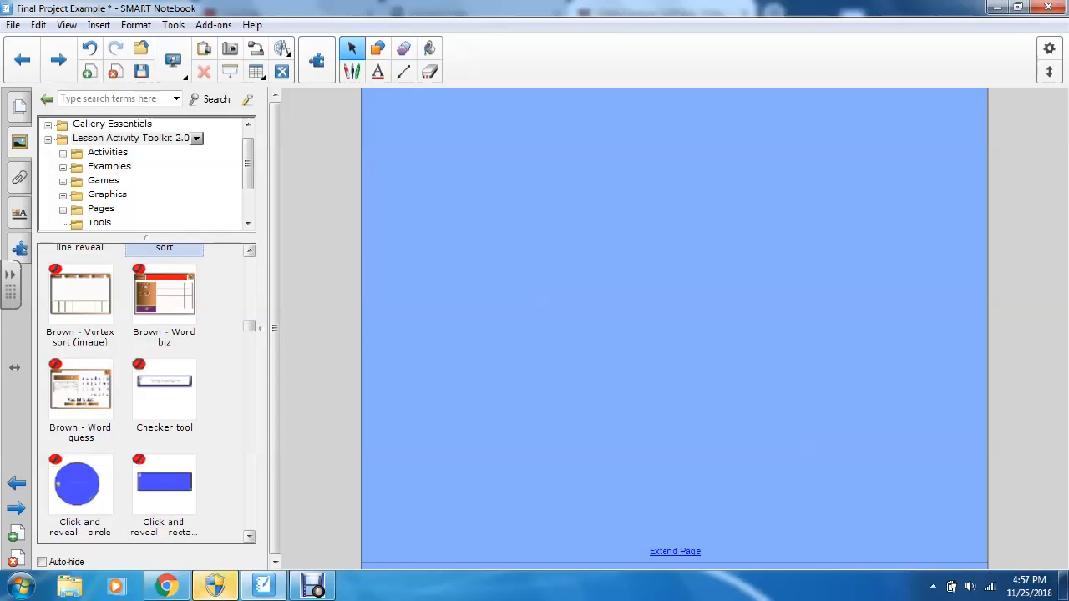
{"action": "scroll", "coordinate": [146, 393], "scroll_direction": "down", "scroll_amount": 15}
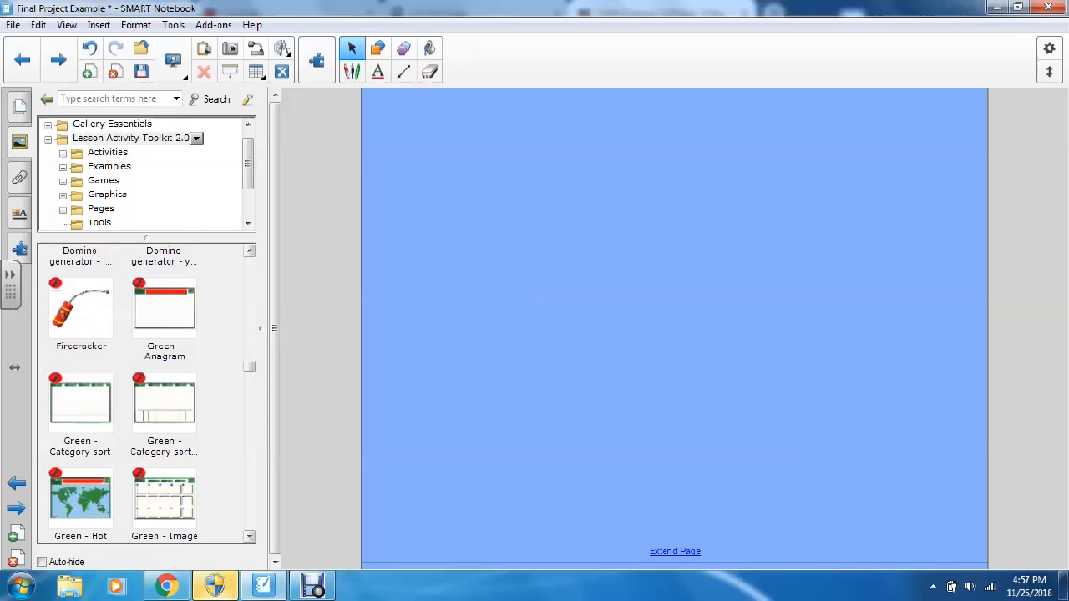
{"action": "scroll", "coordinate": [146, 393], "scroll_direction": "down", "scroll_amount": 5}
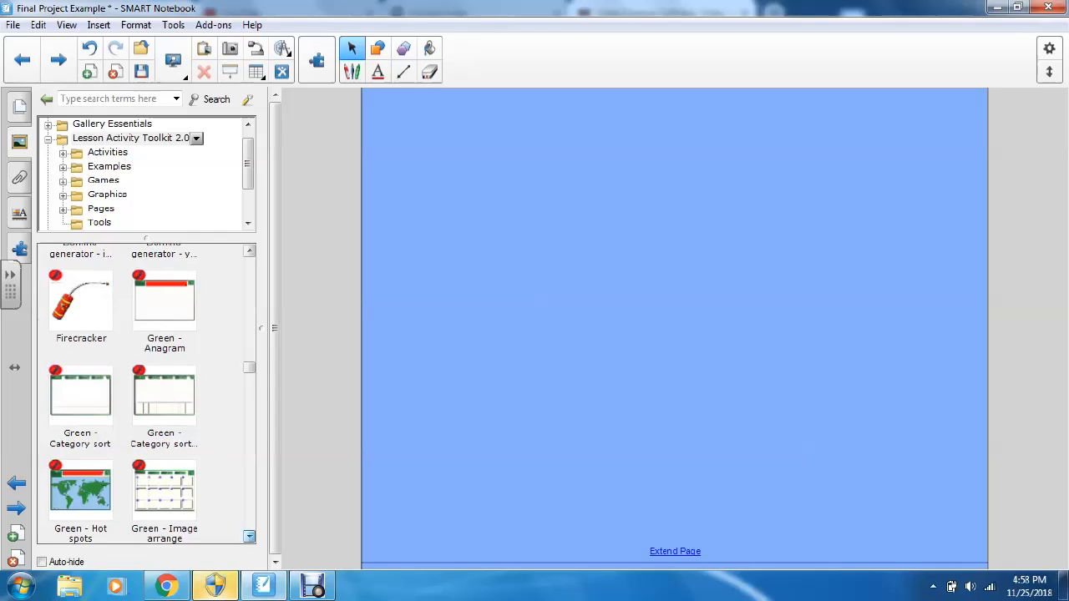
{"action": "scroll", "coordinate": [146, 392], "scroll_direction": "down", "scroll_amount": 5}
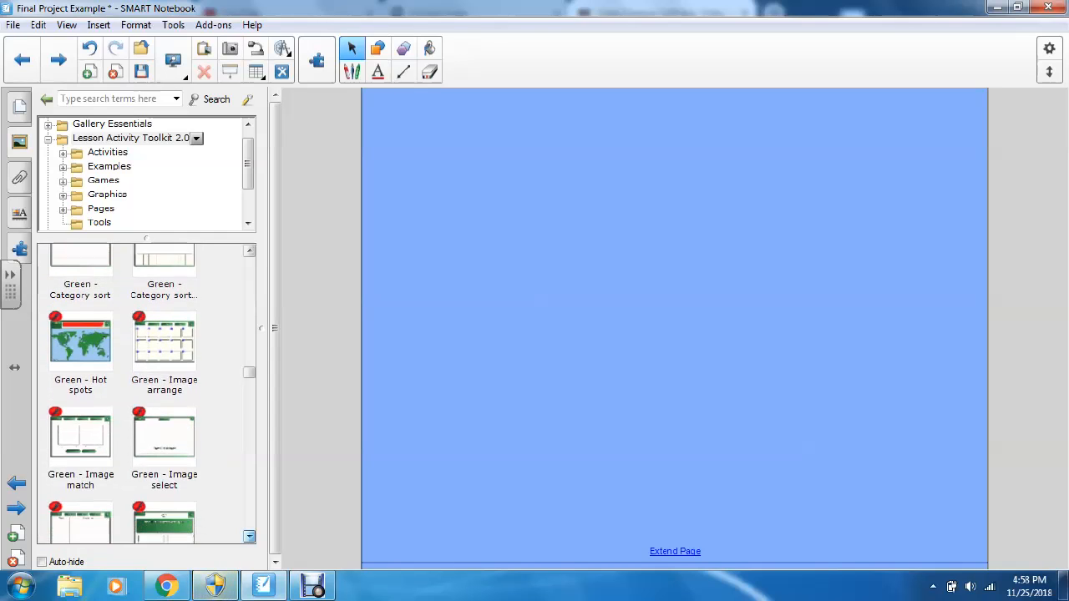
{"action": "scroll", "coordinate": [248, 537], "scroll_direction": "down", "scroll_amount": 1}
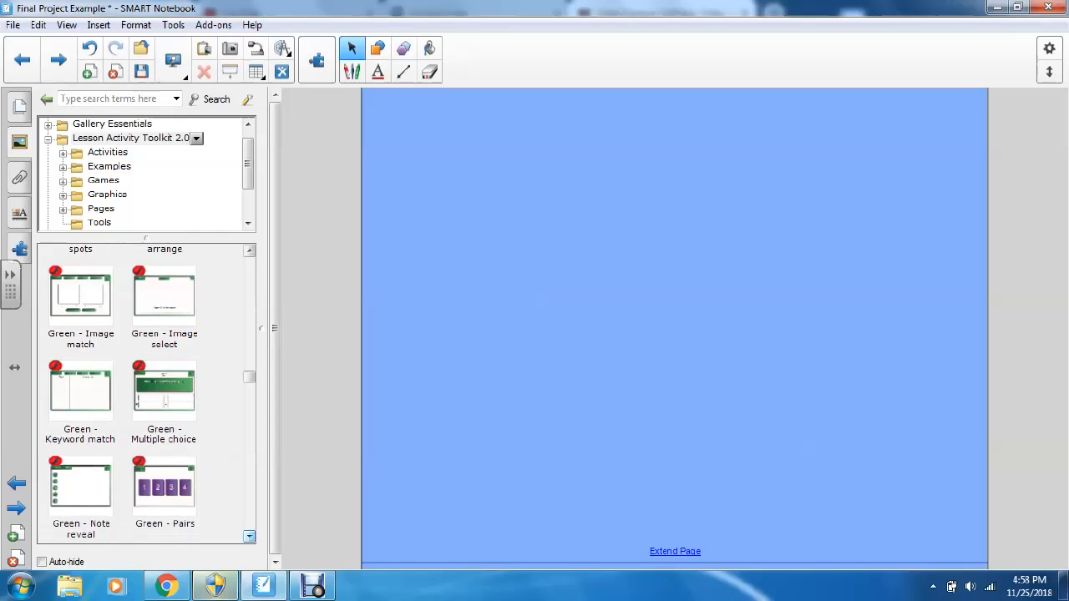
{"action": "left_click_drag", "start_coordinate": [80, 394], "coordinate": [563, 384]}
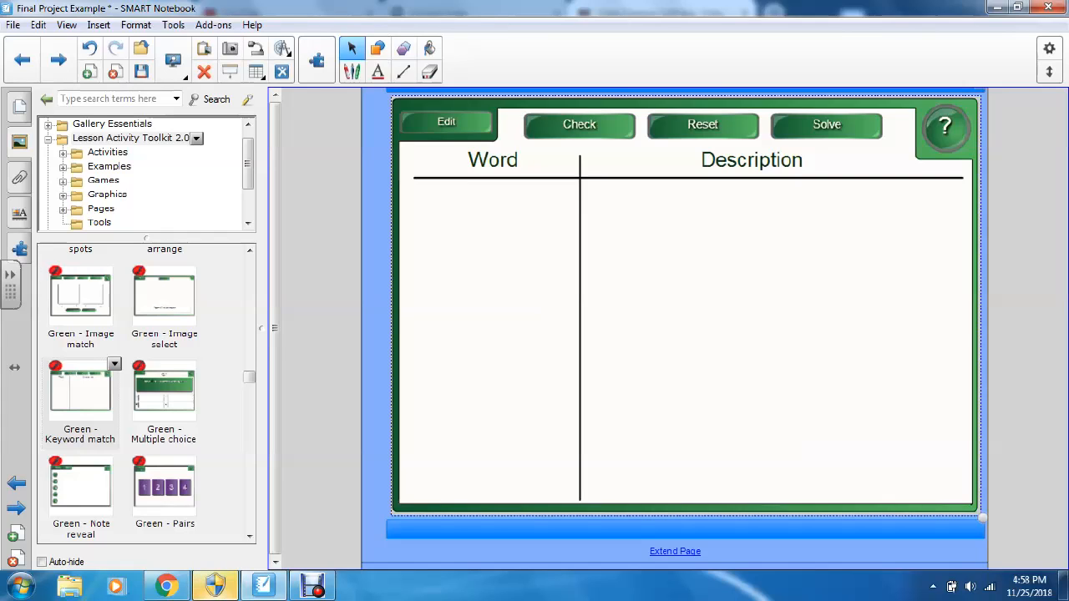
Step: Open the keyword match settings and enter "historical fiction" as the first word, described as "a fictional story that takes place in the past"
{"action": "left_click", "coordinate": [447, 121]}
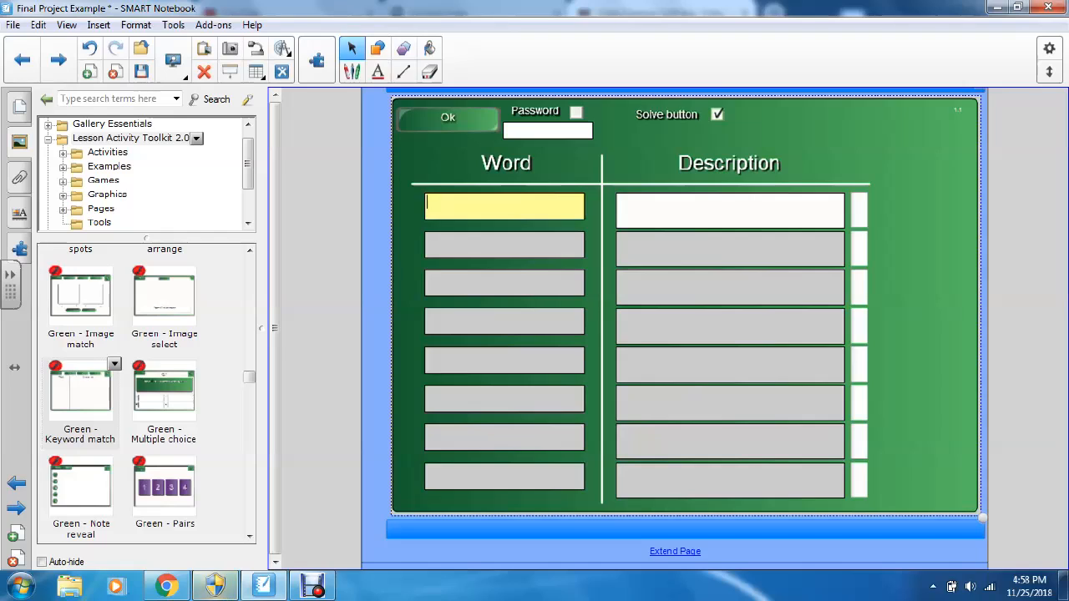
{"action": "type", "text": "histor"}
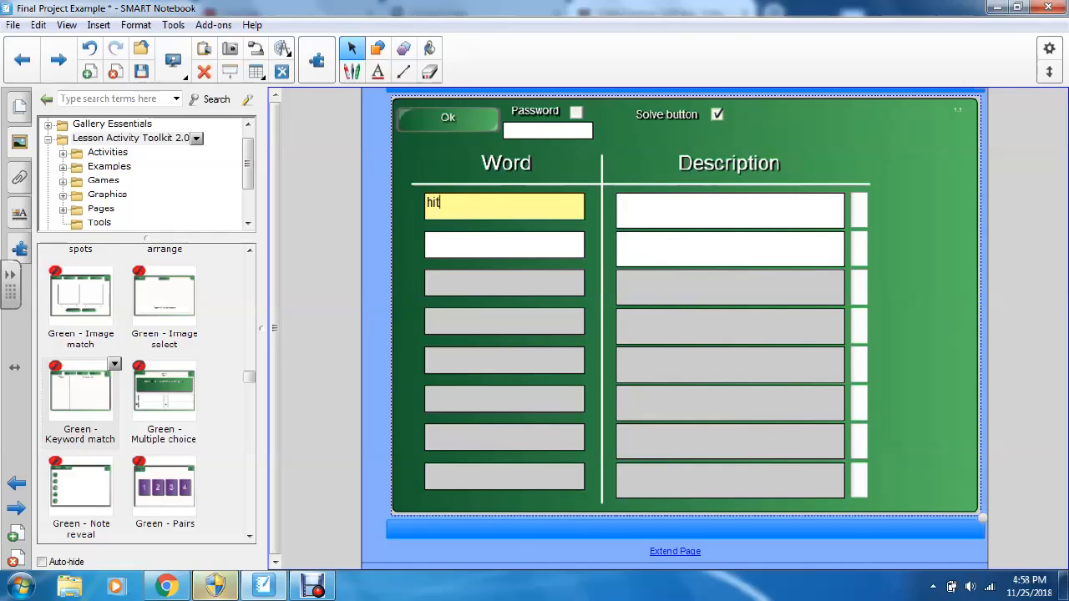
{"action": "type", "text": "ical fiction"}
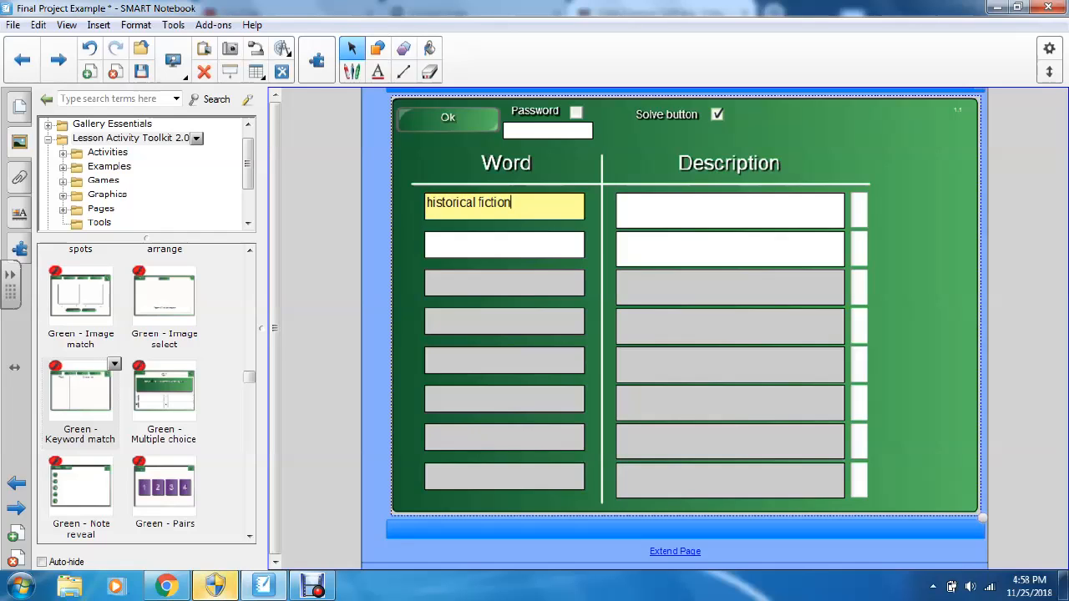
{"action": "left_click", "coordinate": [730, 211]}
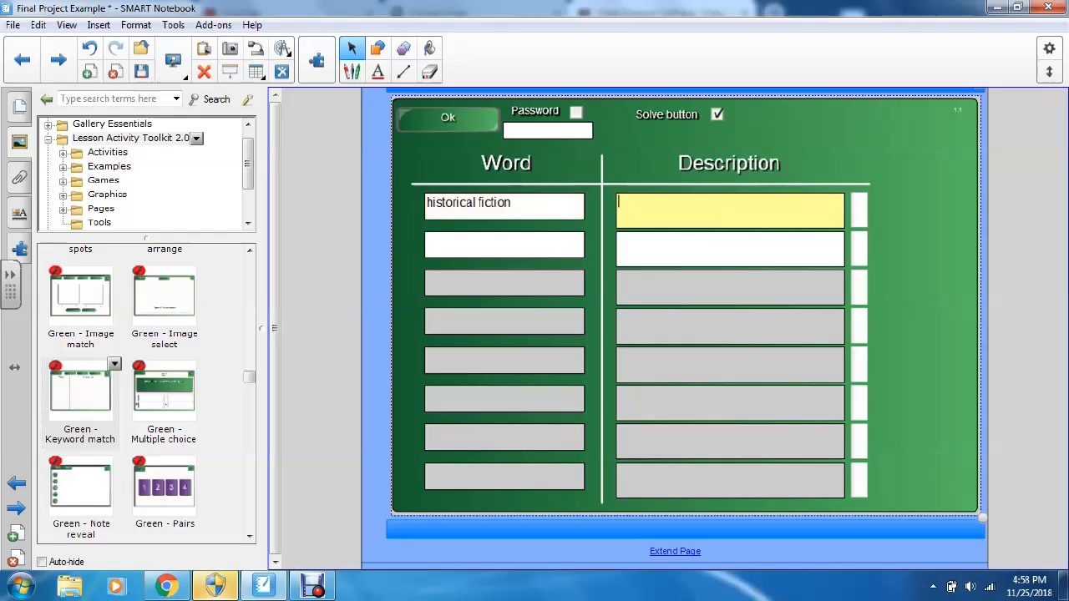
{"action": "type", "text": "a fictional story t"}
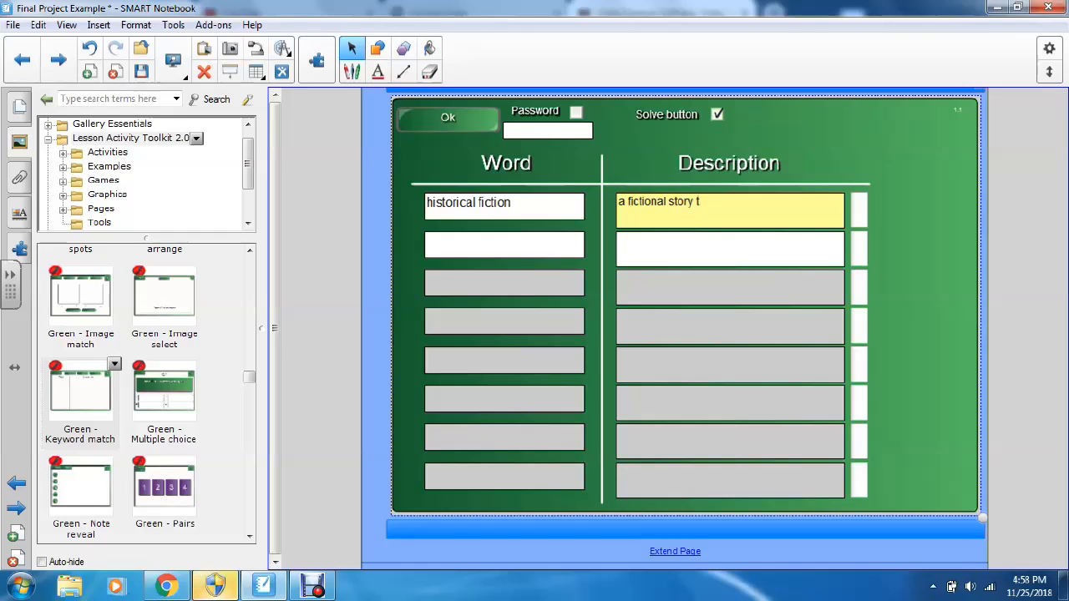
{"action": "type", "text": "hat takes place in the past"}
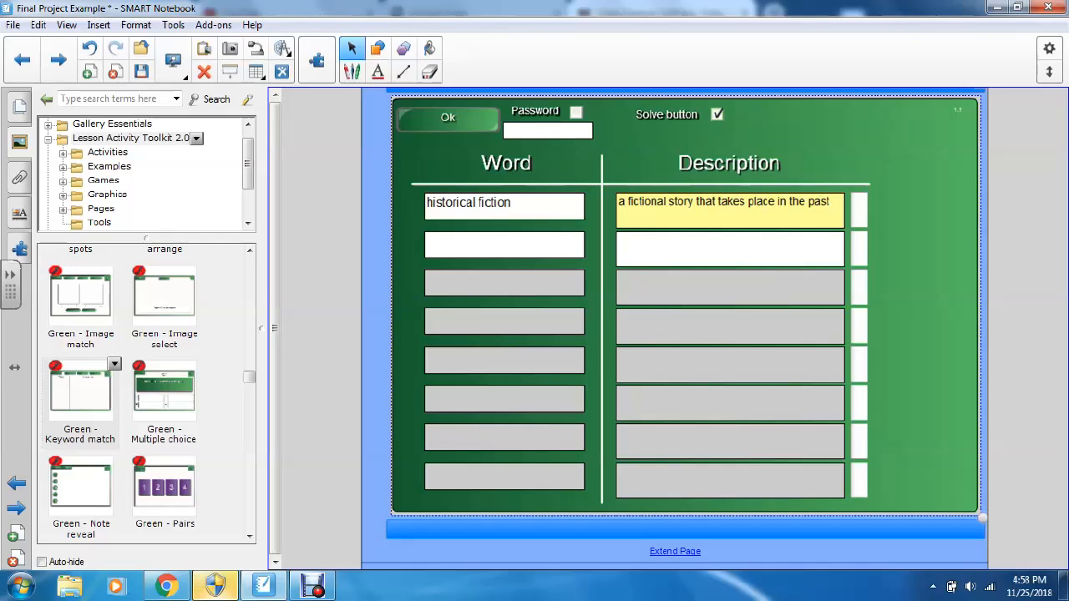
Step: Enter "biography" as the second word with the description "a story about a person's life"
{"action": "left_click", "coordinate": [504, 245]}
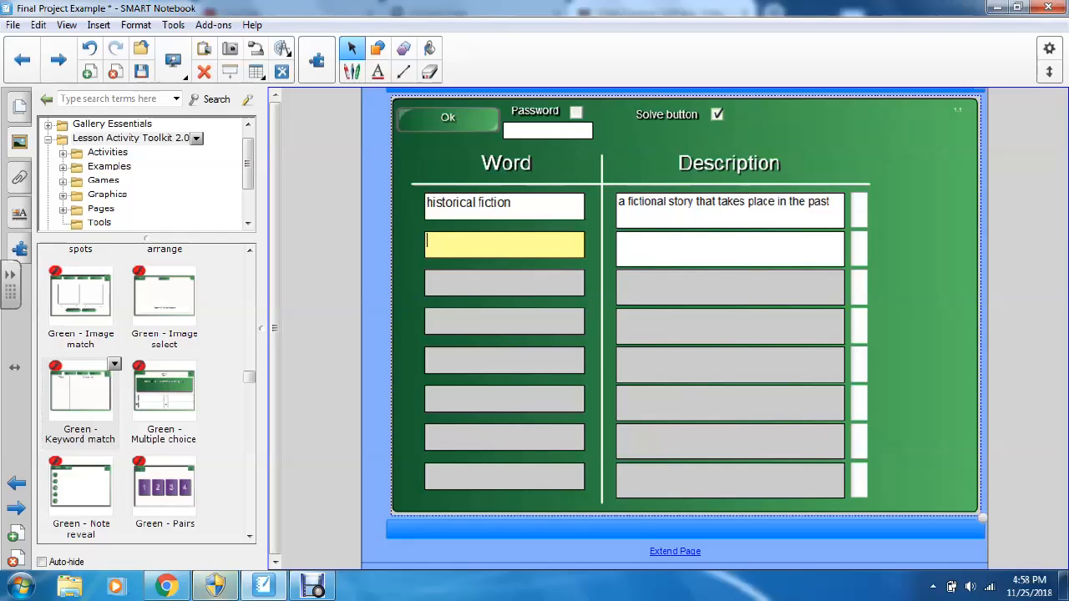
{"action": "type", "text": "biography"}
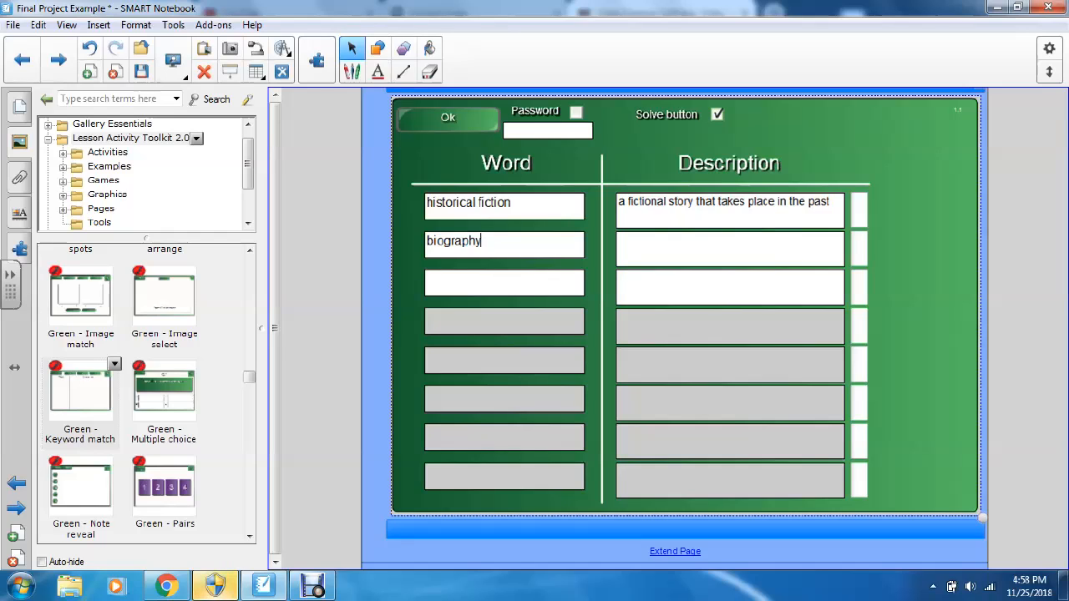
{"action": "left_click", "coordinate": [730, 249]}
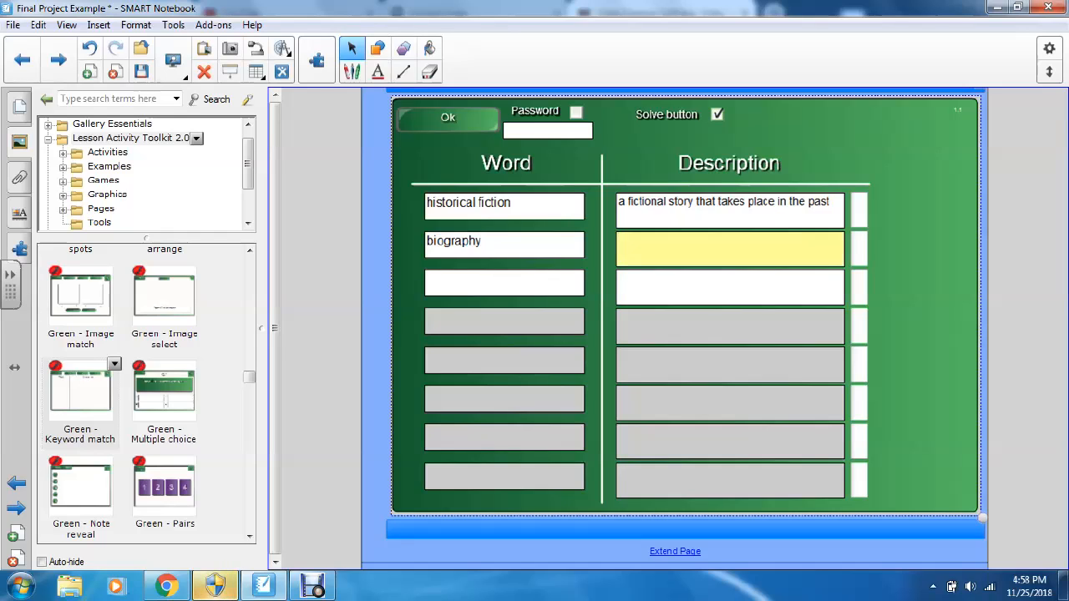
{"action": "type", "text": "a story a"}
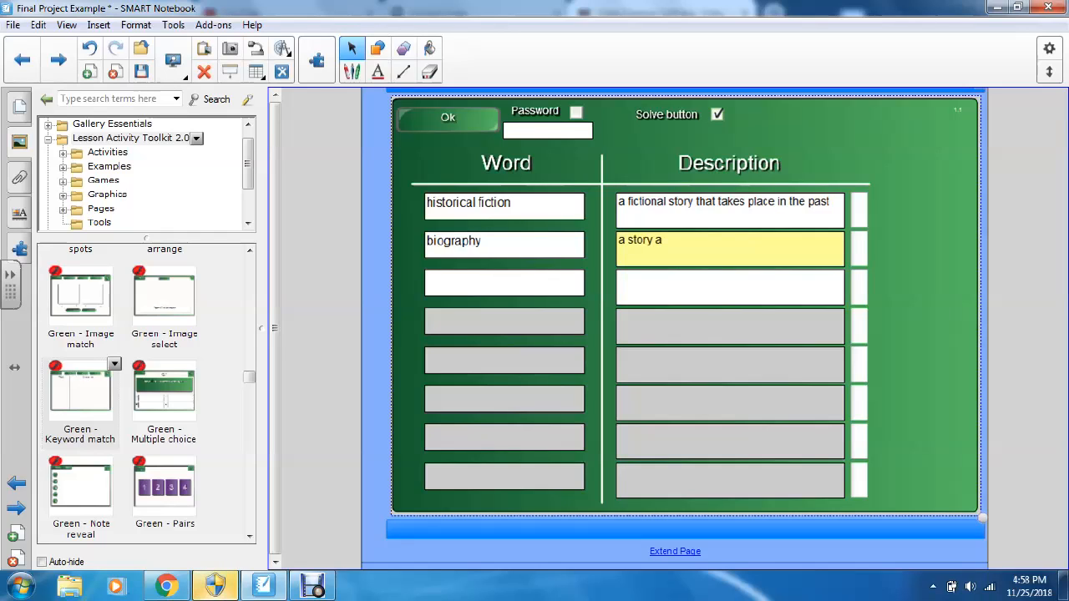
{"action": "type", "text": "bout a person's life"}
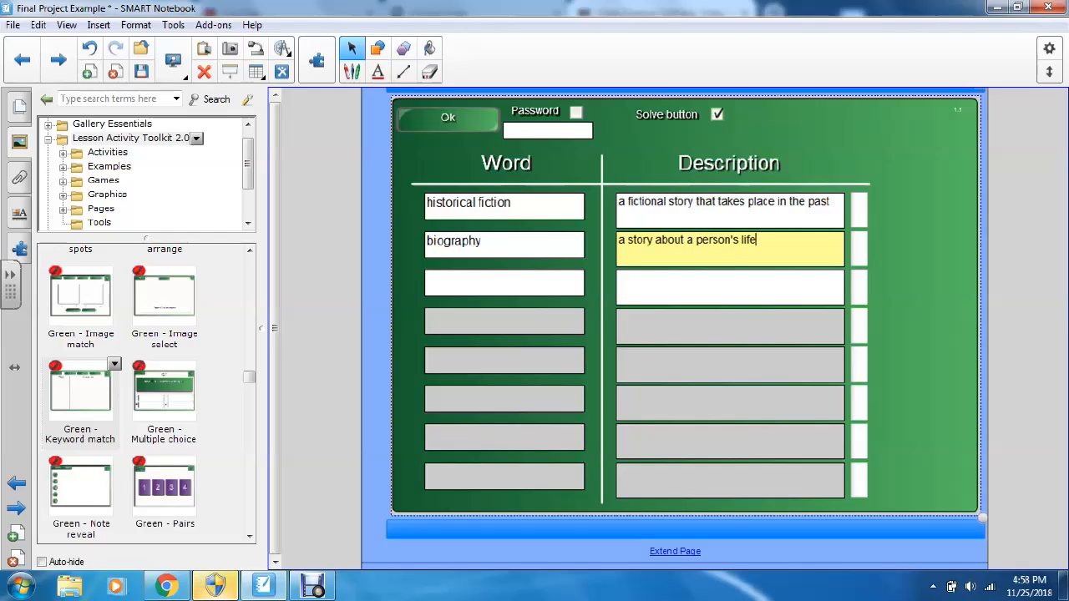
Step: Enter "realistic fiction" as the third word of the keyword match activity
{"action": "key", "text": "Tab"}
{"action": "type", "text": "real"}
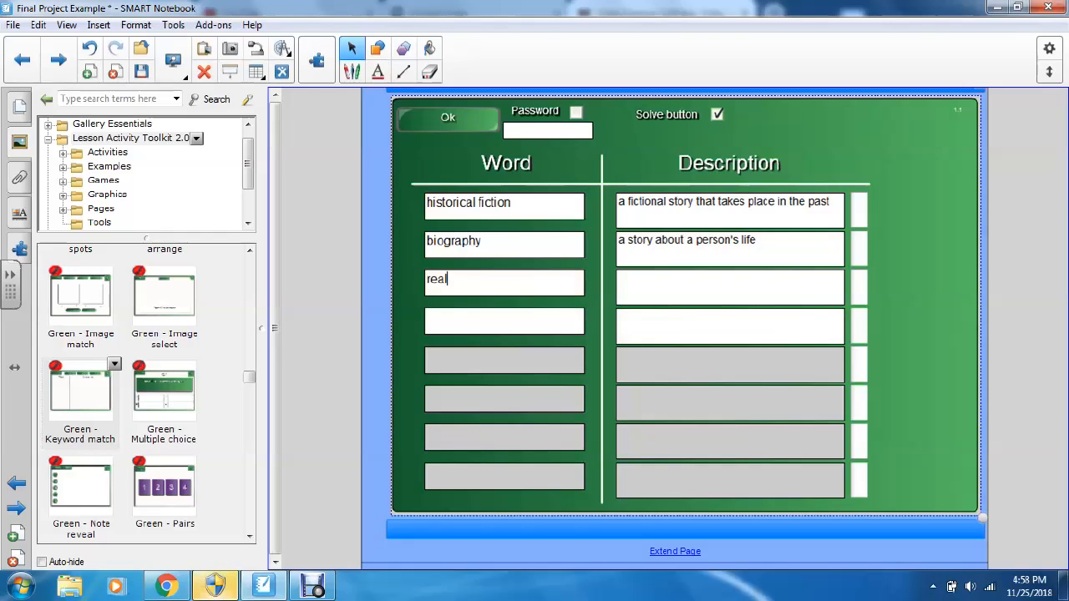
{"action": "type", "text": "isti"}
{"action": "type", "text": "c fiction"}
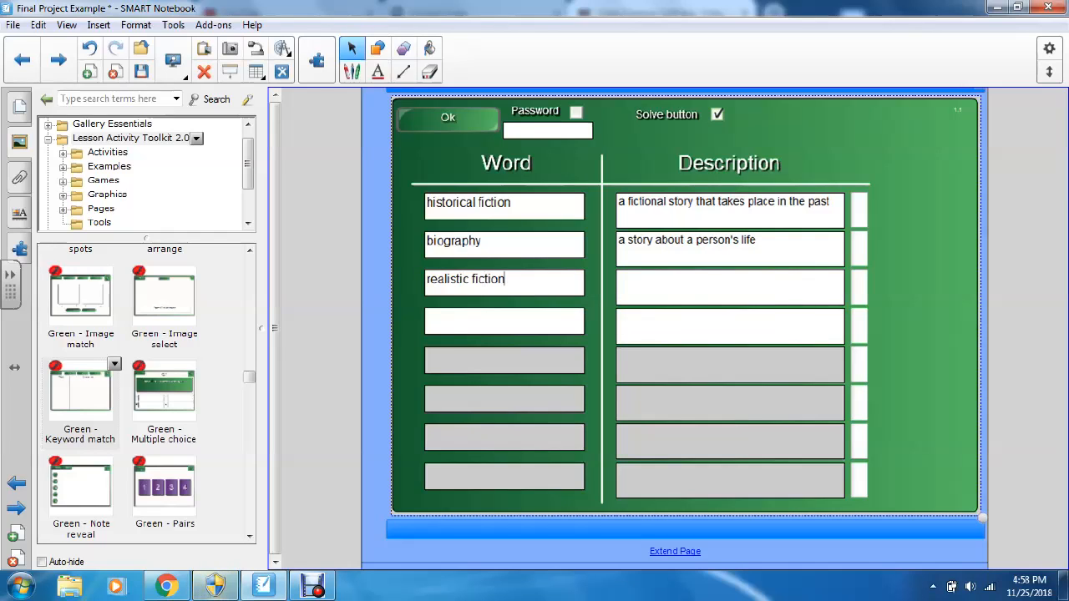
Step: Describe the third word as "a made-up story that could happen in real life" and apply the activity settings
{"action": "key", "text": "Tab"}
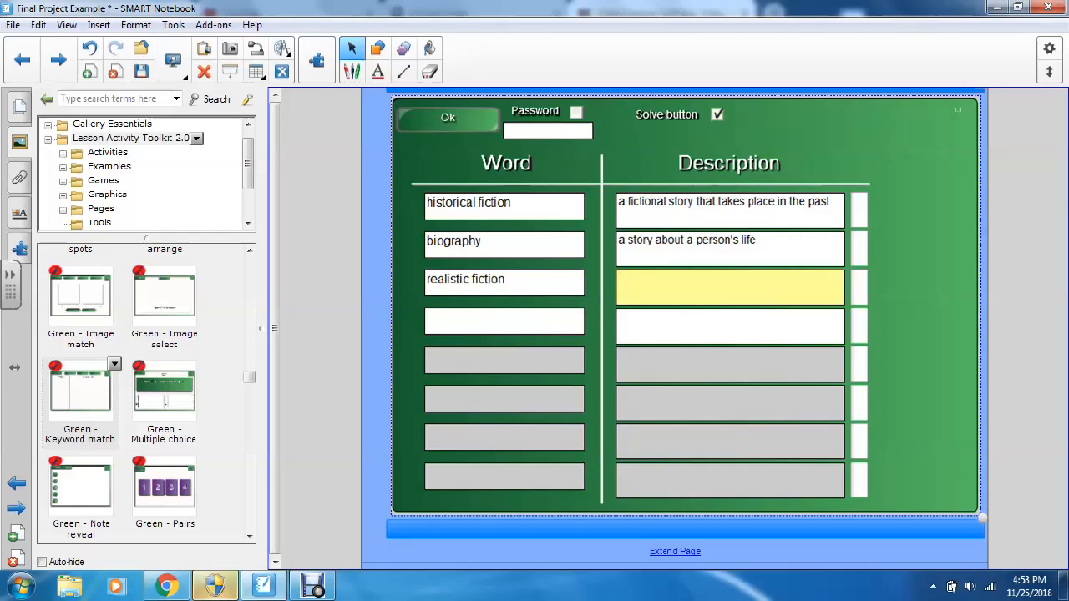
{"action": "type", "text": "a mad"}
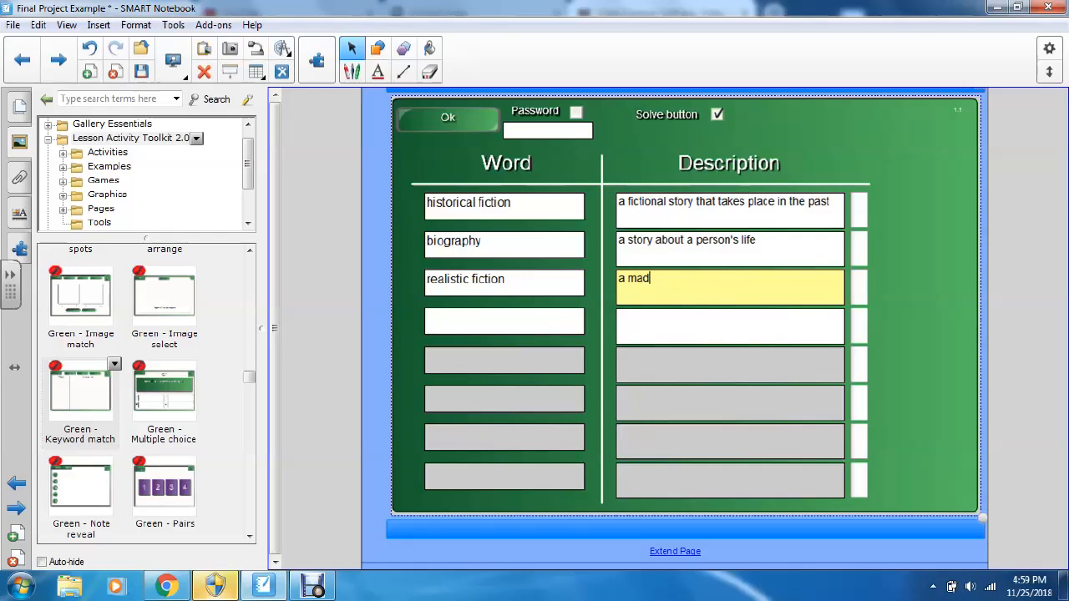
{"action": "type", "text": "e-up sotr"}
{"action": "key", "text": "BackSpace"}
{"action": "key", "text": "BackSpace"}
{"action": "key", "text": "BackSpace"}
{"action": "type", "text": "tory"}
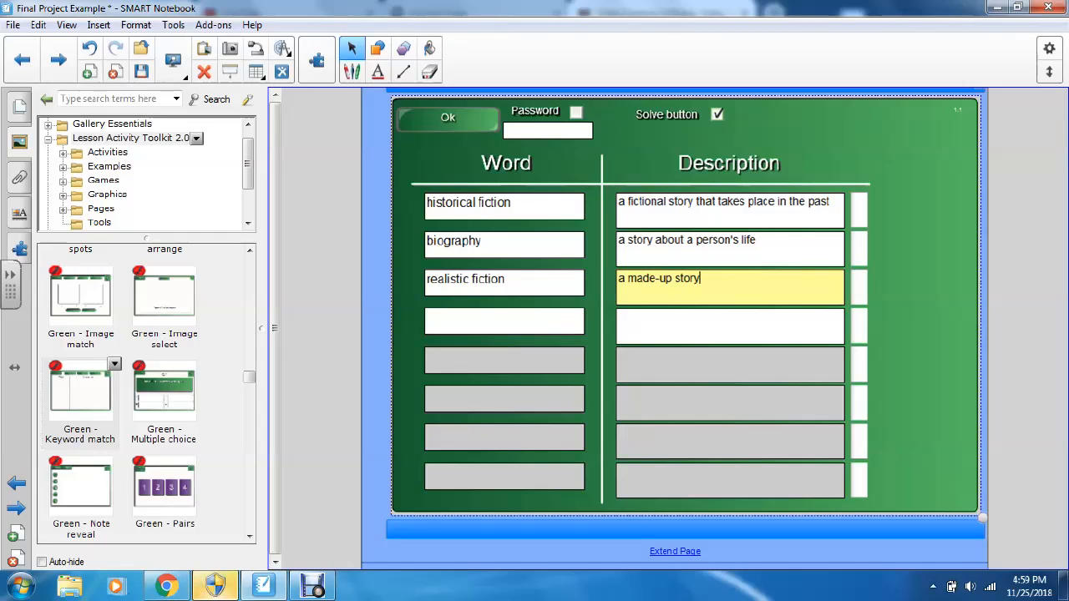
{"action": "type", "text": " that could happen in real life"}
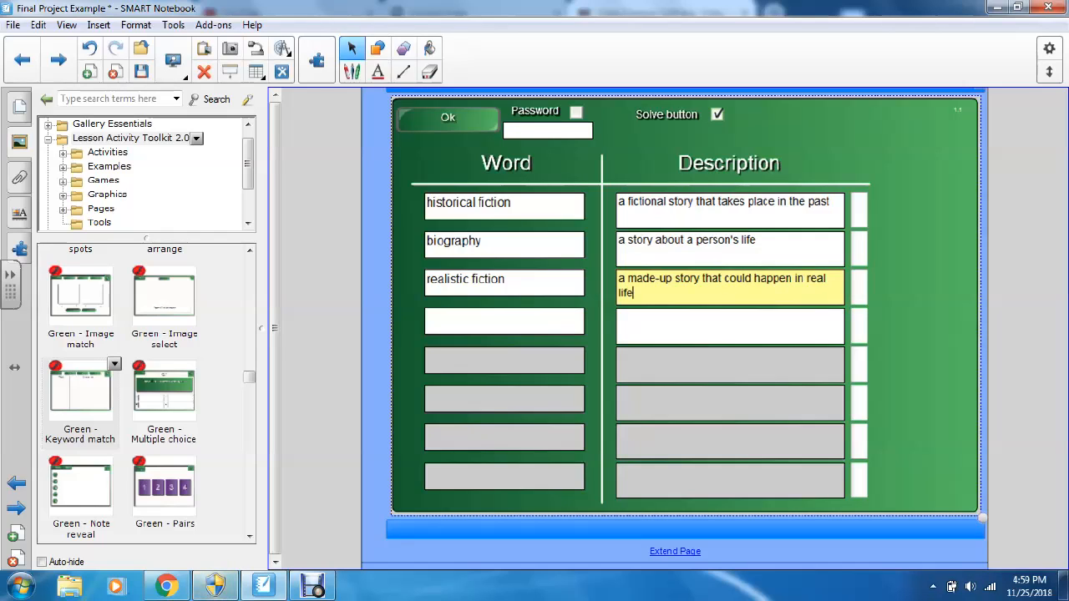
{"action": "left_click", "coordinate": [447, 118]}
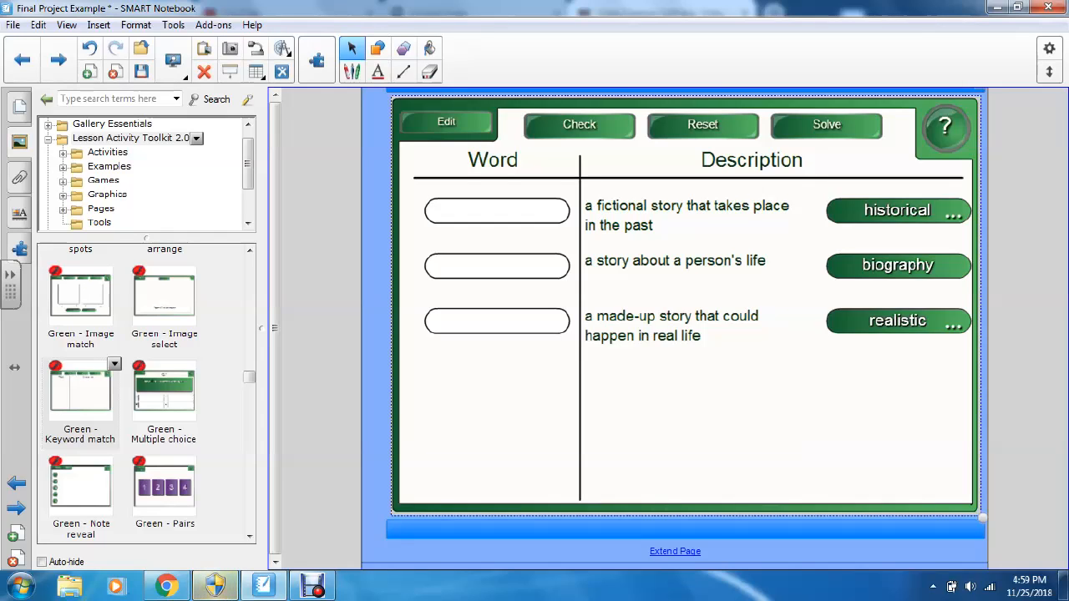
{"action": "mouse_move", "coordinate": [897, 211]}
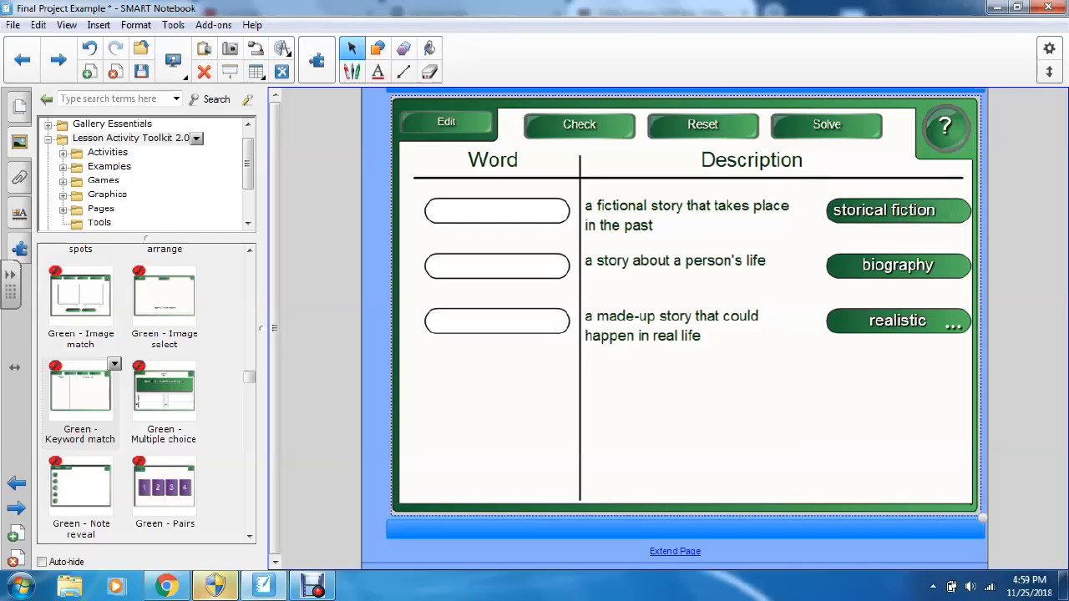